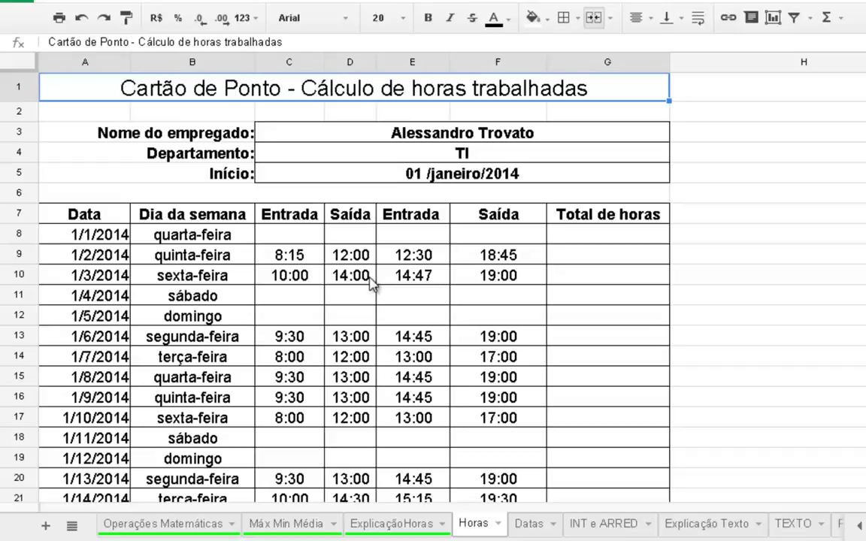
Try the formula =F9-C9 in cell G9 for the 1/2/2014 total hours, and clear it
click(603, 239)
click(606, 256)
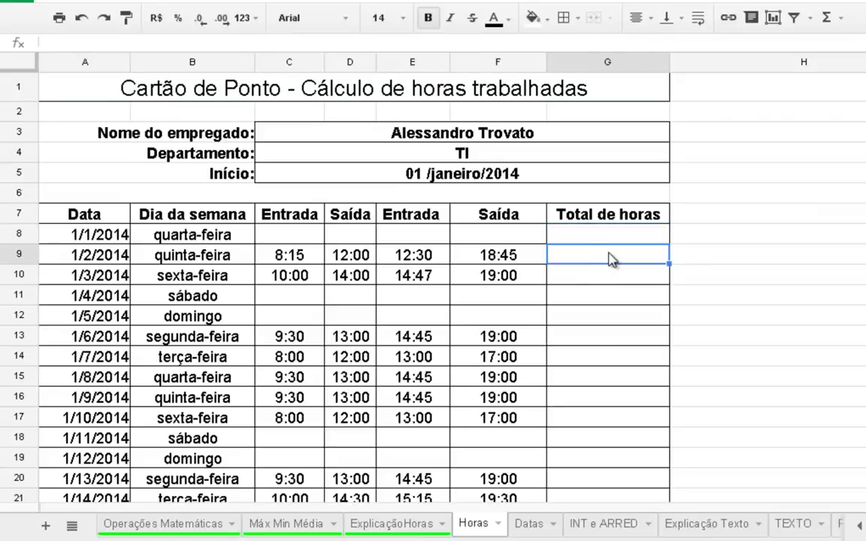
text(=)
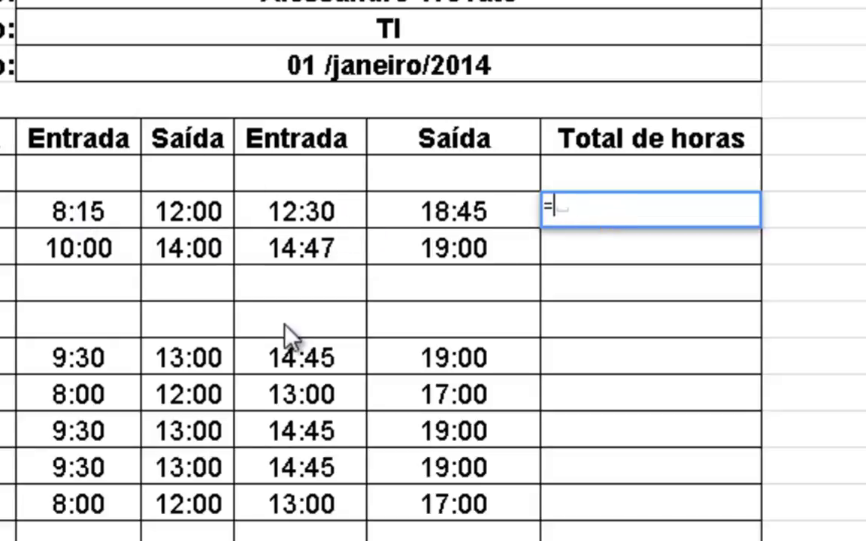
click(490, 218)
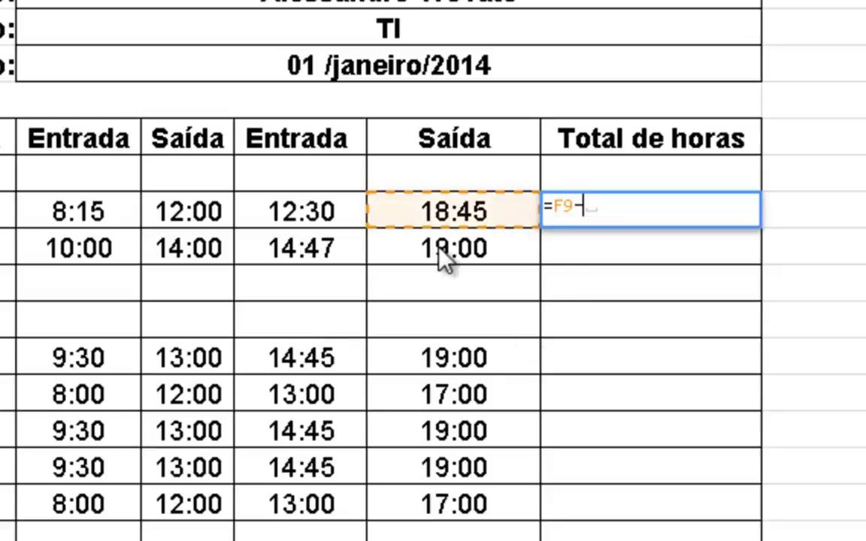
text(-)
click(74, 212)
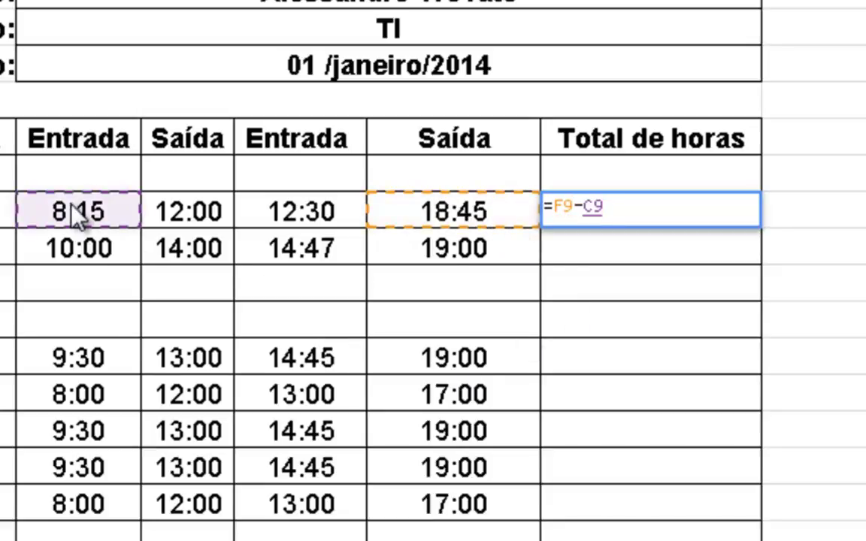
key(Return)
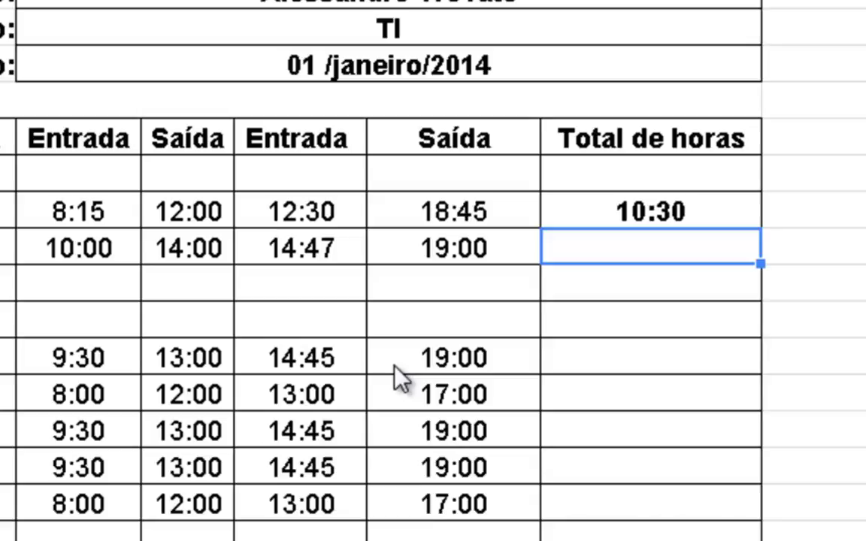
key(Up)
key(Delete)
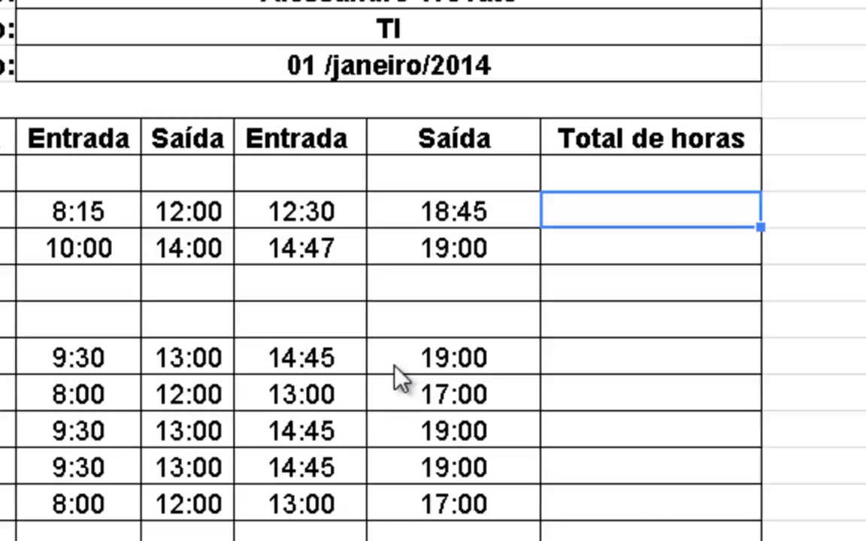
Calculate only the first work period of 1/2/2014 in cell G9 with =D9-C9
text(=)
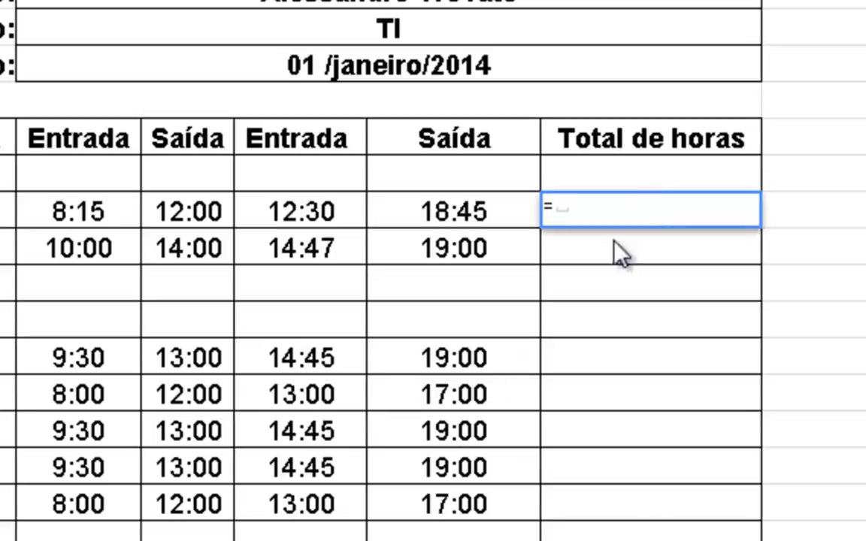
click(184, 216)
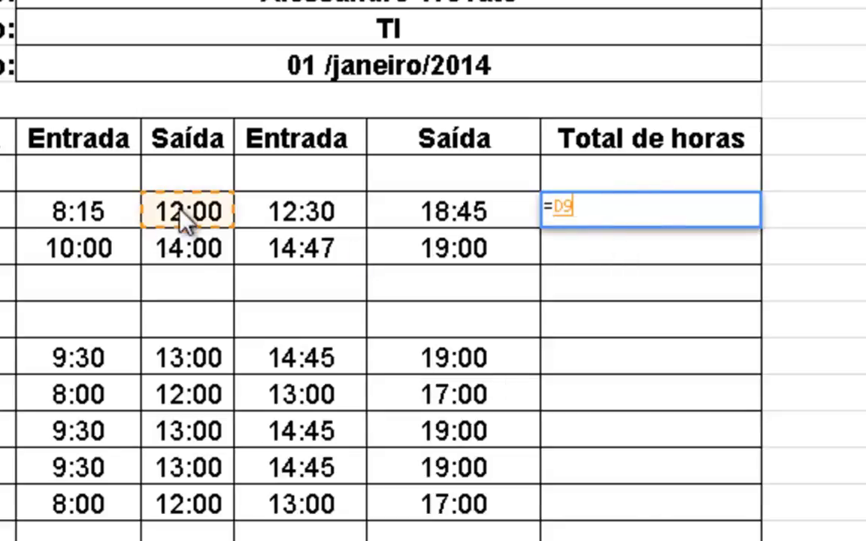
text(-)
click(98, 214)
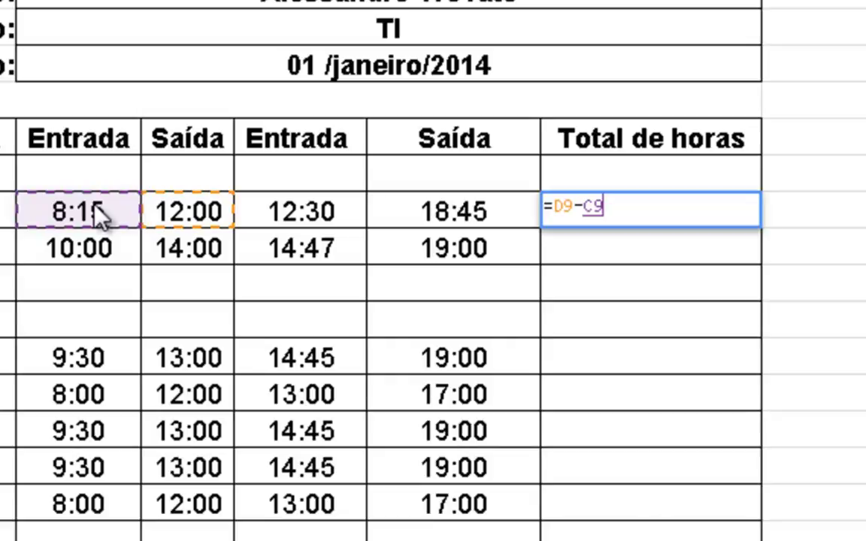
key(Return)
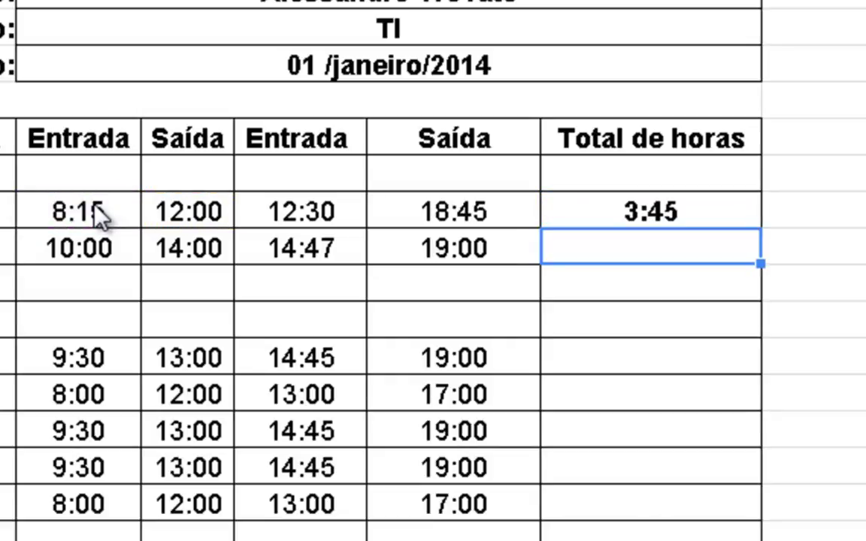
Extend the formula in G9 with the second work period so it reads =D9-C9+F9-E9
key(Up)
key(F2)
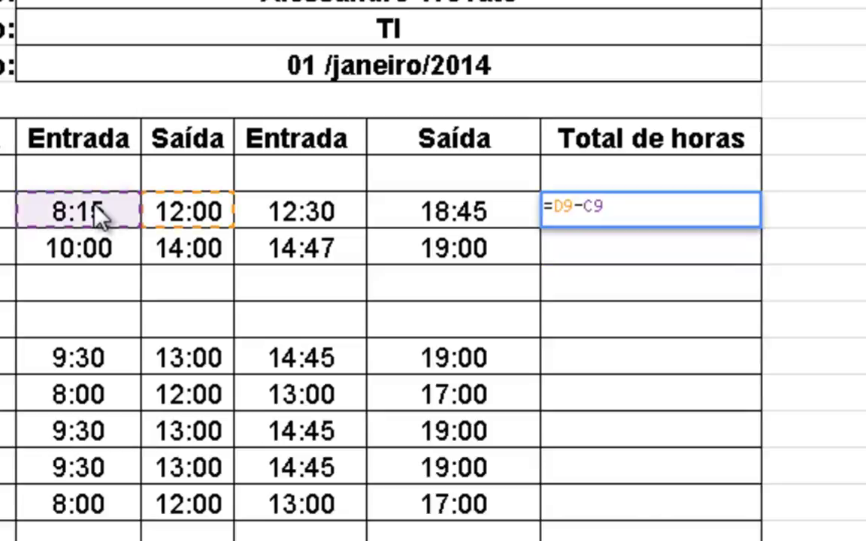
text(+)
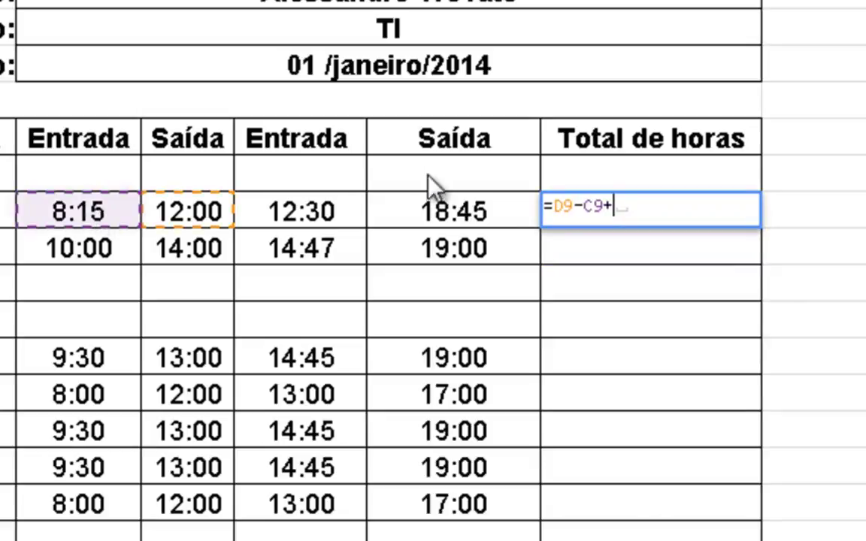
click(438, 218)
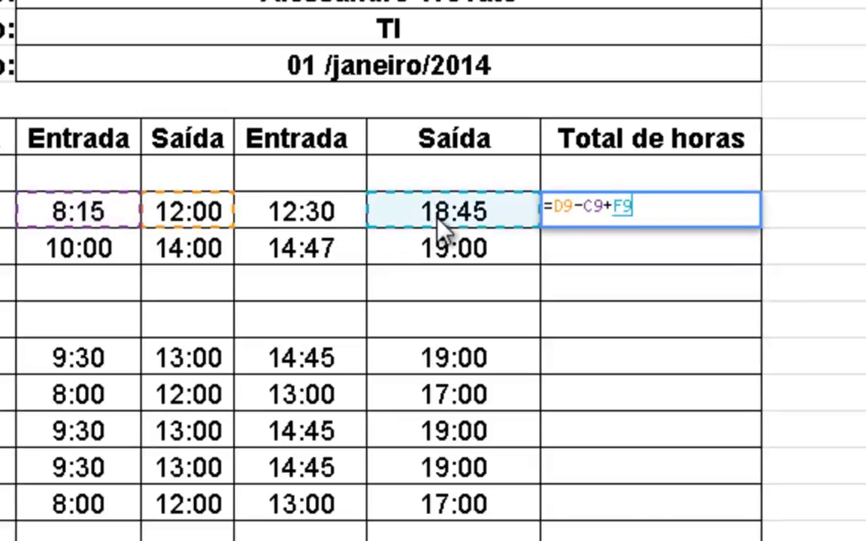
text(-)
click(307, 218)
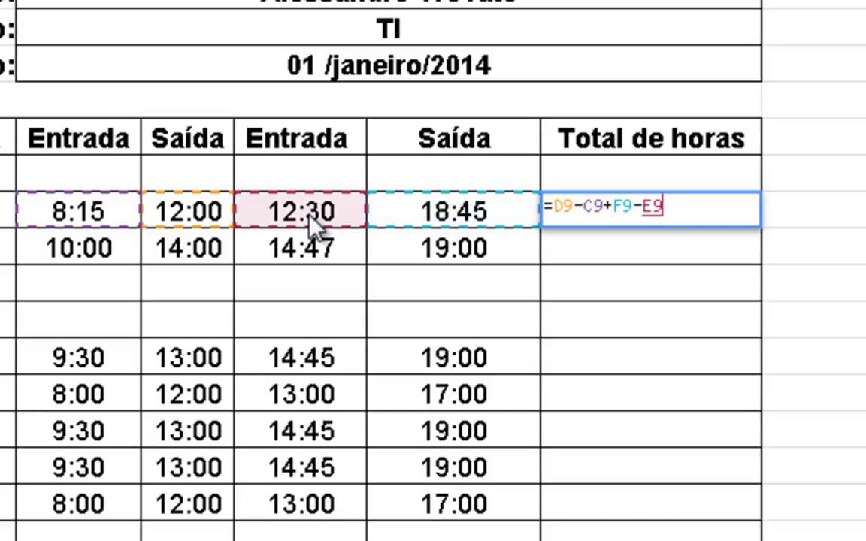
key(Return)
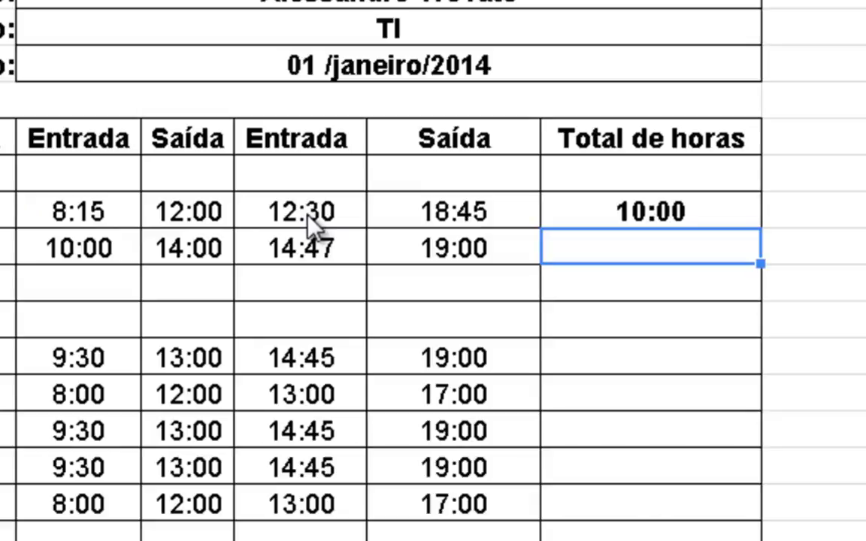
Replace the formula in G9 with =(F9-C9)-(E9-D9), subtracting the break from the whole day's span
click(652, 220)
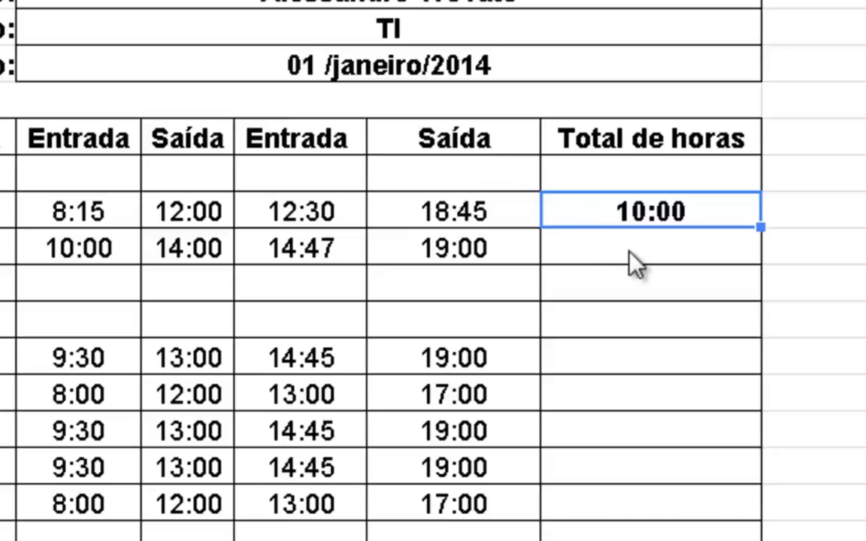
text(=)
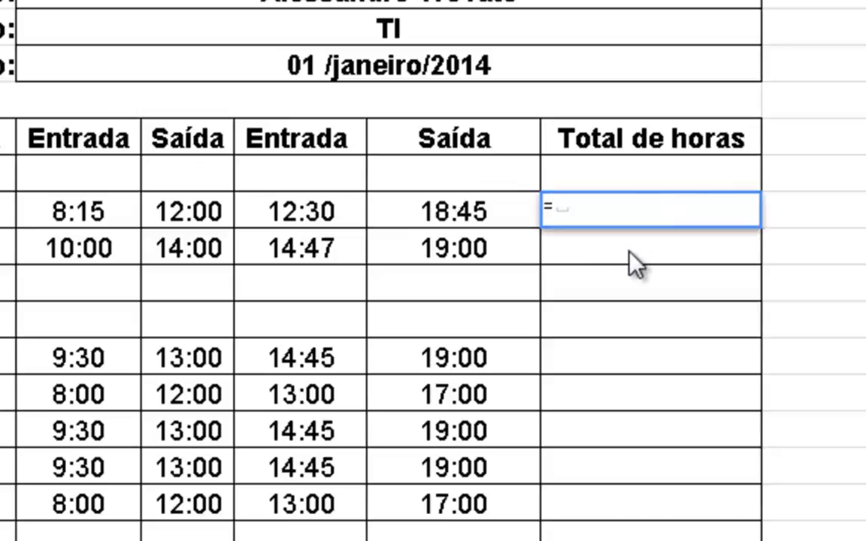
text(()
click(487, 216)
text(-)
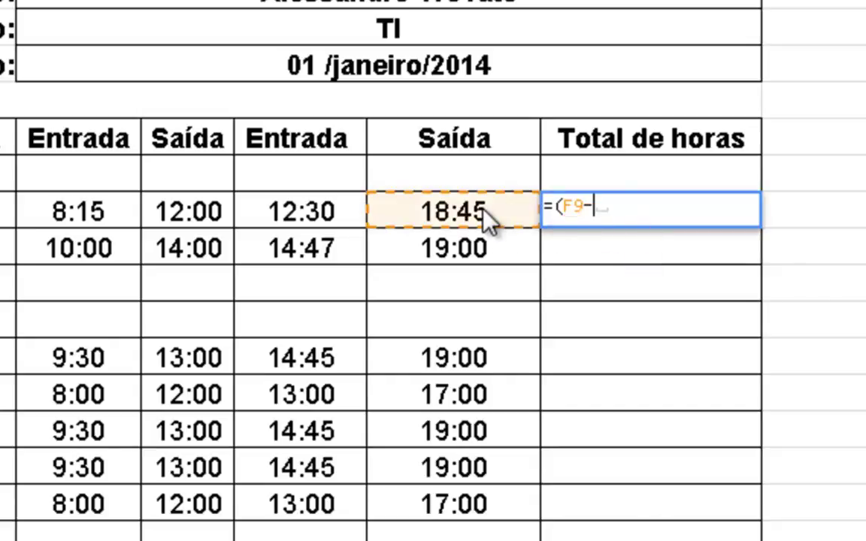
click(124, 218)
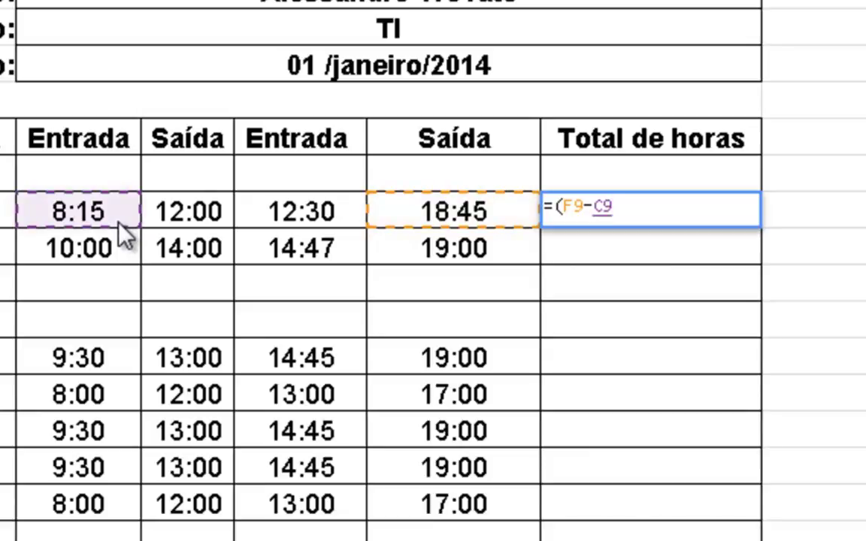
text()-()
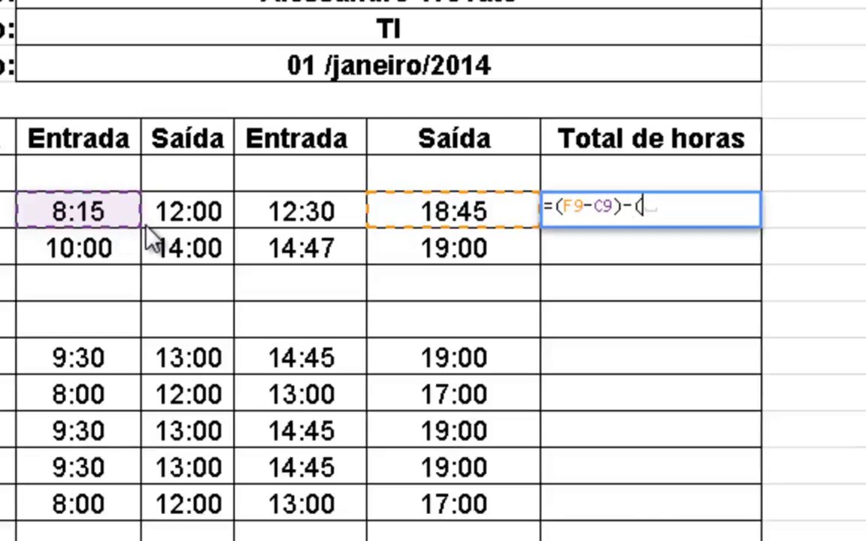
click(310, 214)
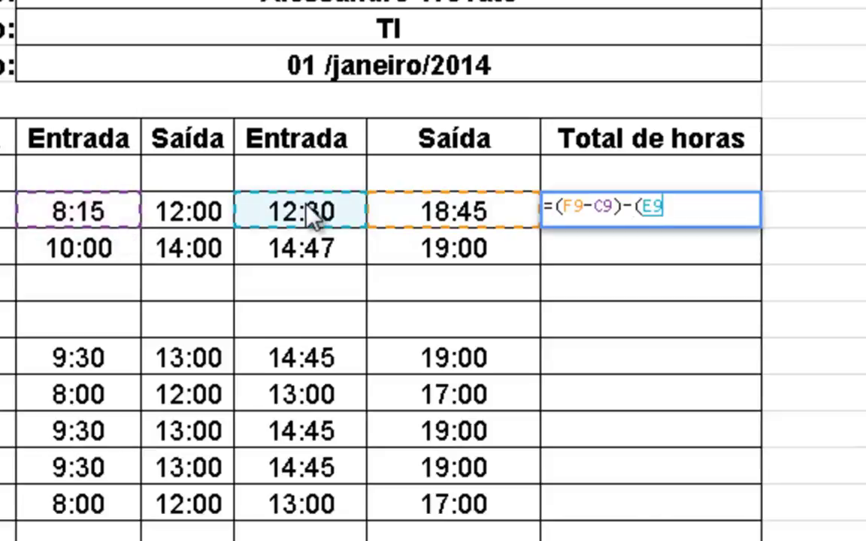
text(-)
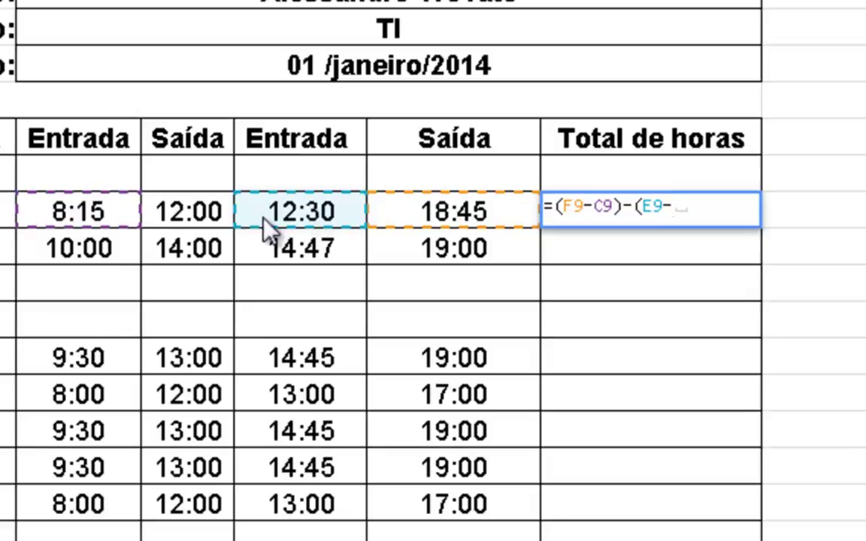
click(180, 220)
text())
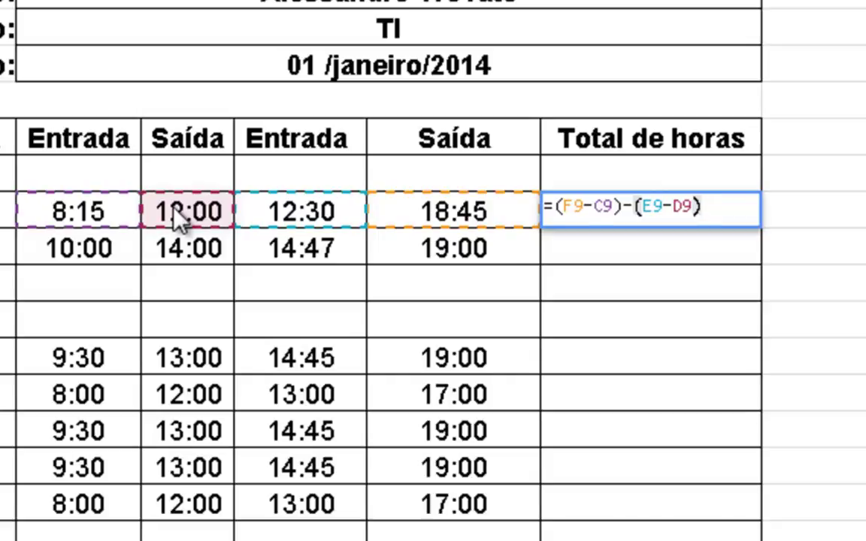
key(Return)
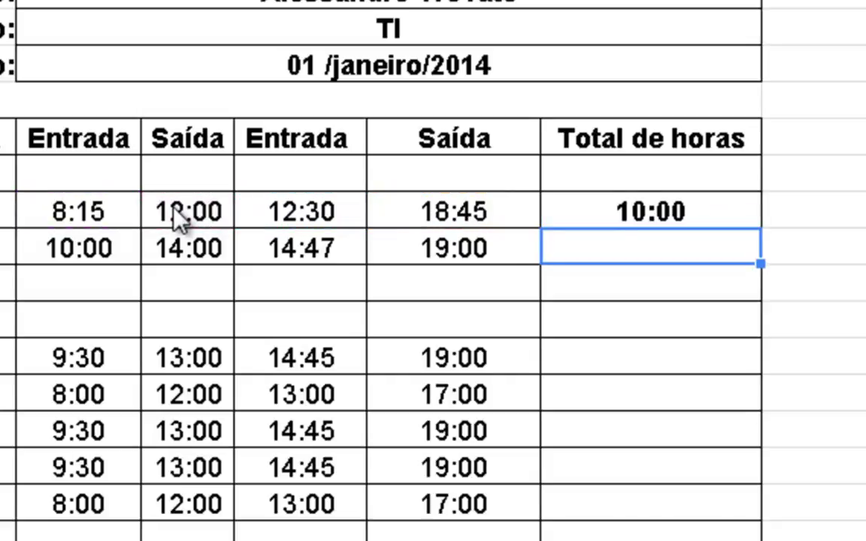
Review the bracketed parts of the formula in G9 and fill it down to G10
key(Up)
key(F2)
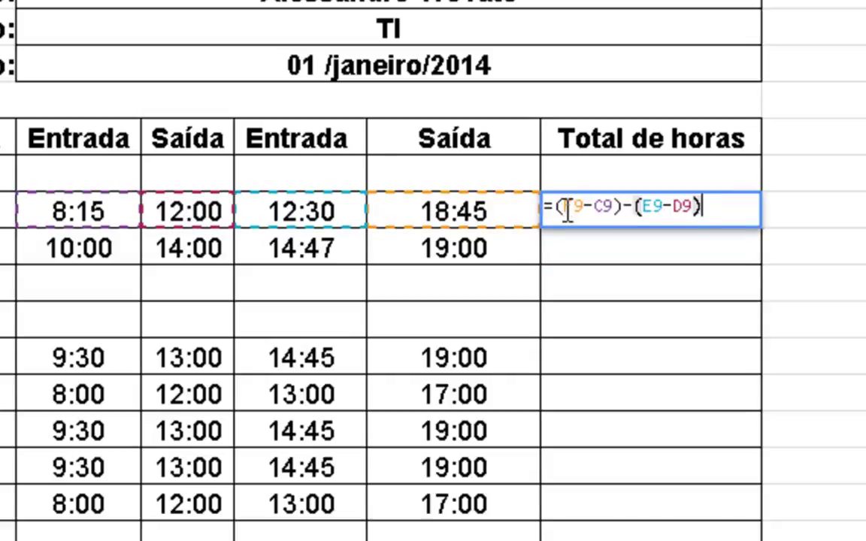
drag(551, 207, 708, 210)
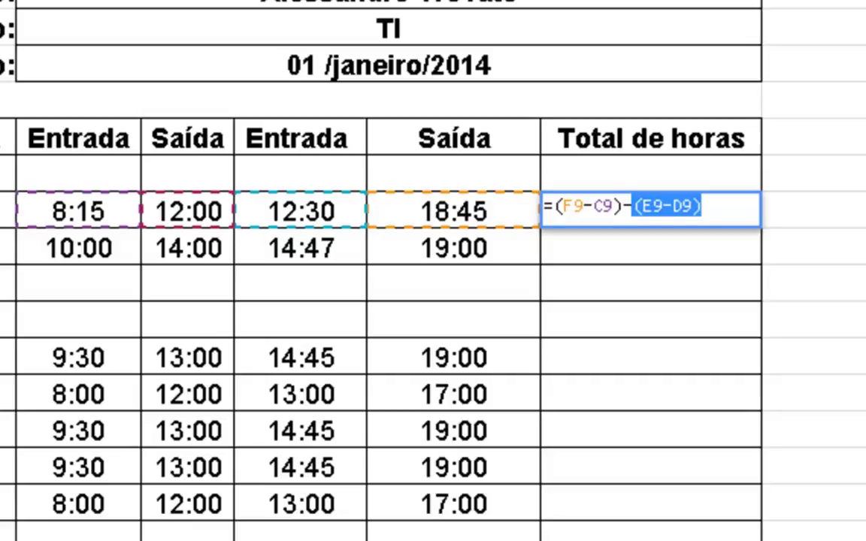
key(Return)
click(750, 218)
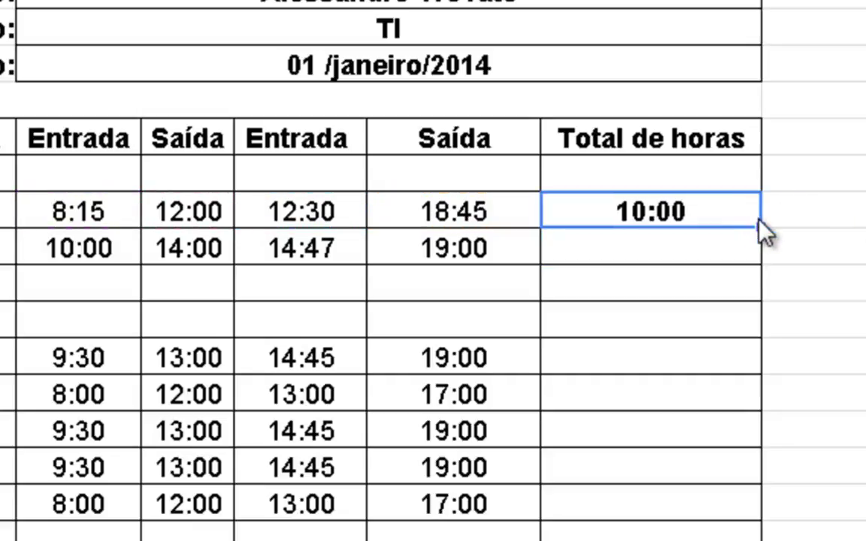
drag(758, 228, 758, 259)
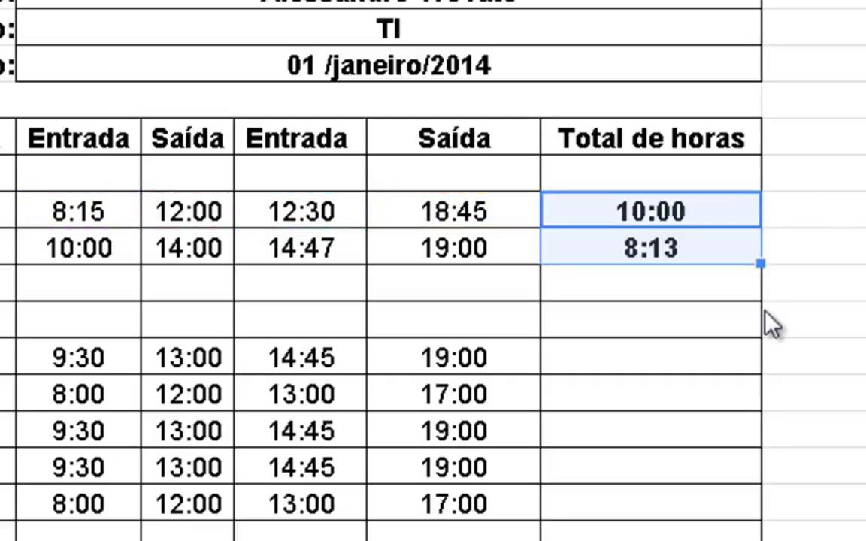
Copy the total hours formula from G10 into G13:G17, skipping the weekend rows
click(724, 253)
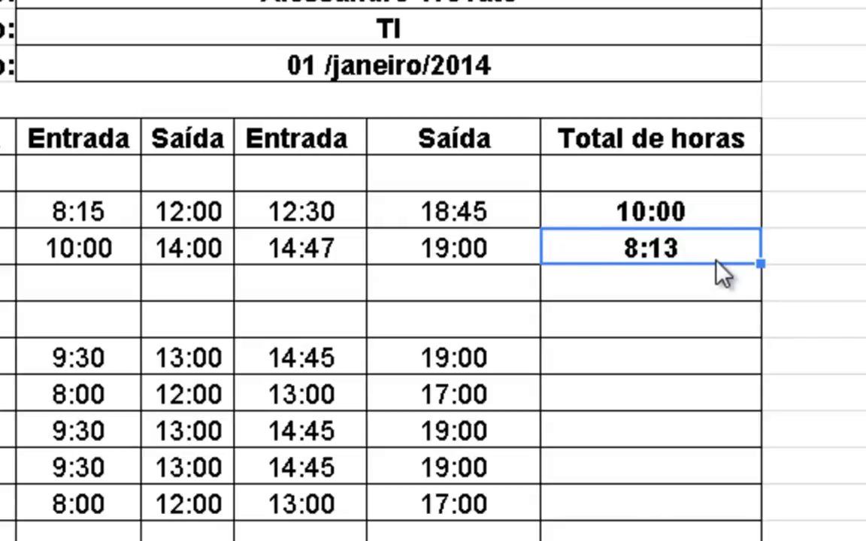
key(ctrl+c)
key(Down)
click(663, 347)
shift+click(639, 498)
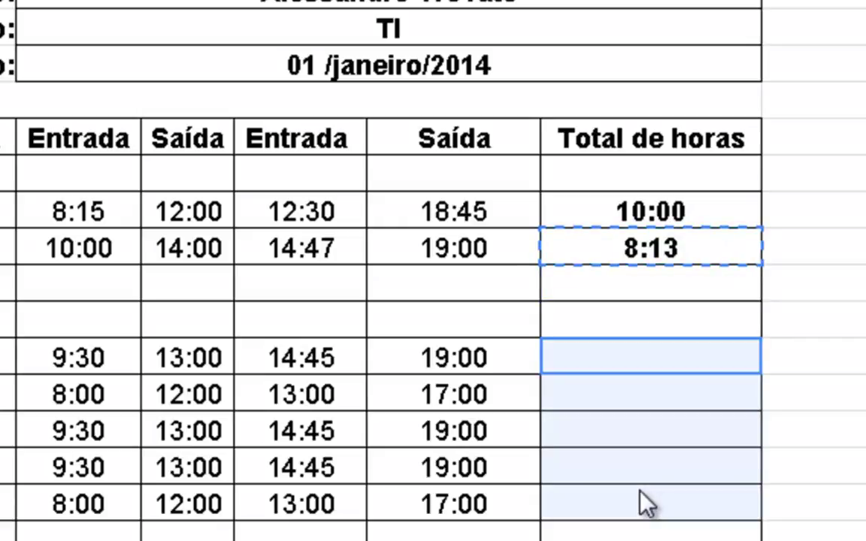
key(ctrl+v)
Fill the total hours formula from G17 down through G36, including the weekend rows
click(651, 535)
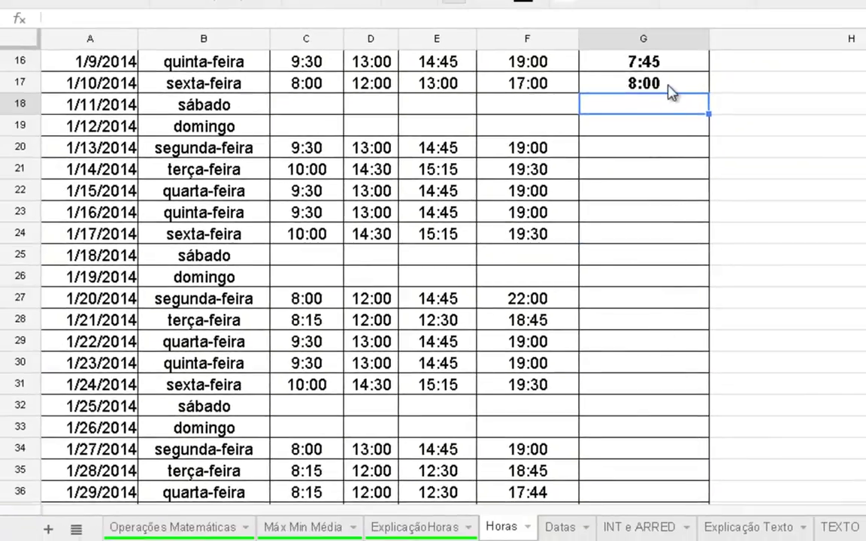
click(668, 86)
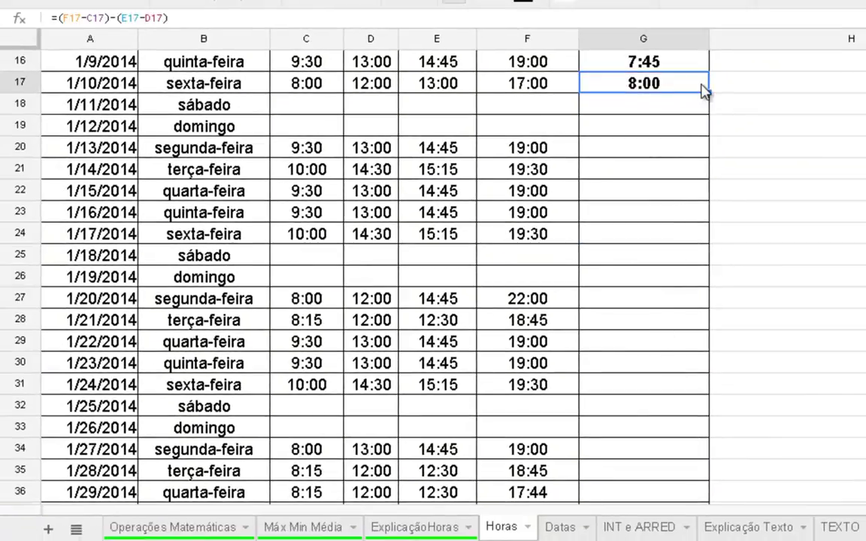
drag(708, 91, 673, 494)
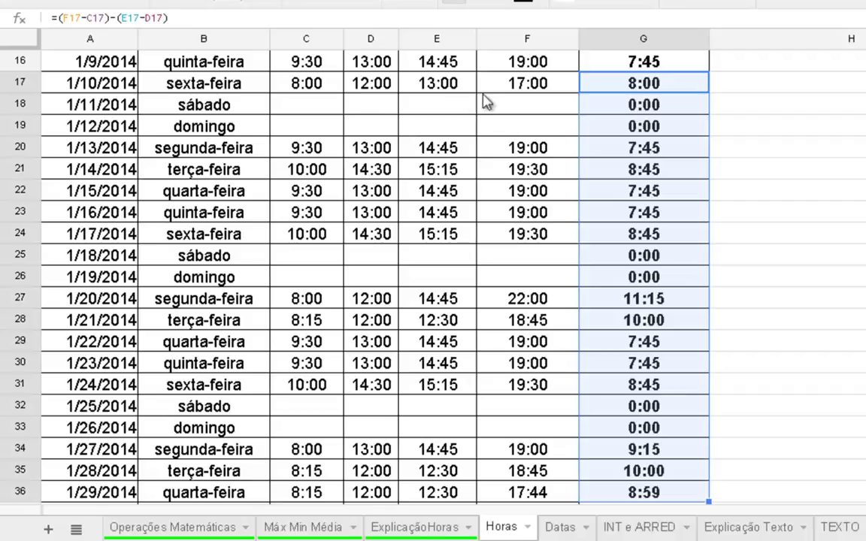
click(426, 109)
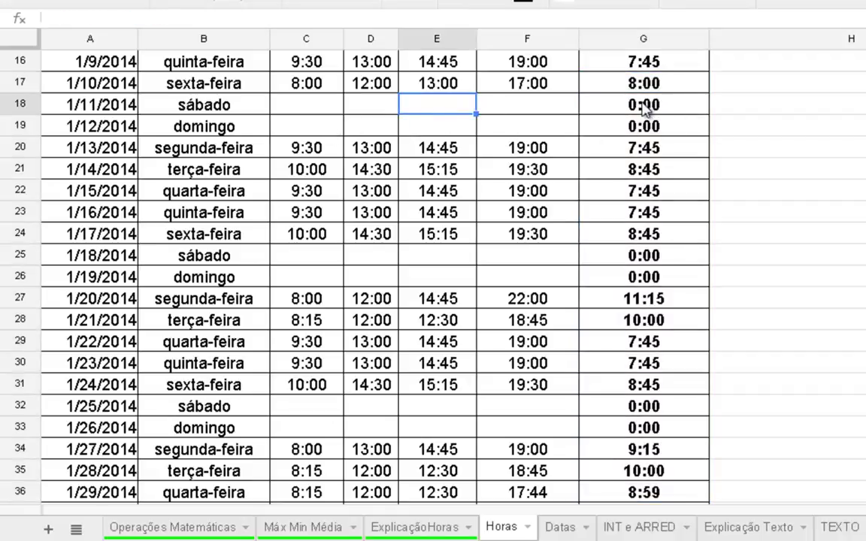
scroll(654, 470, down, 2)
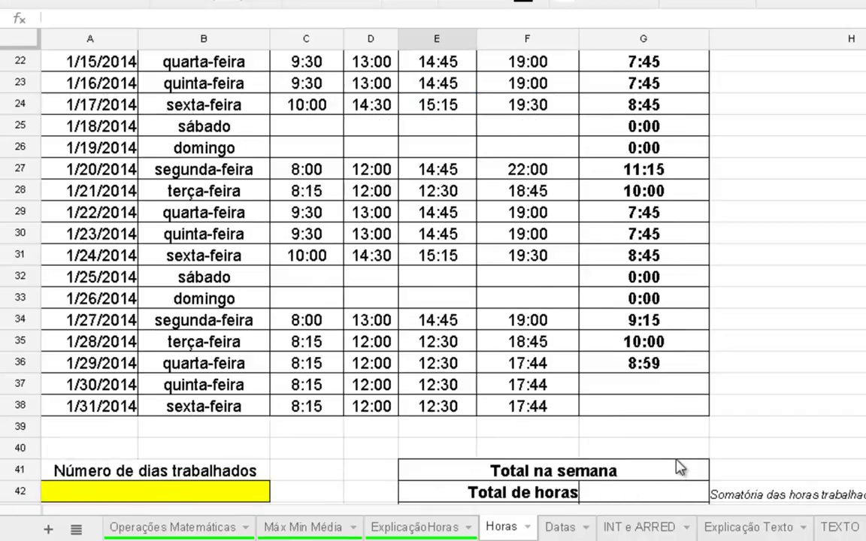
Review the filled daily totals from the start of the month down to the summary area below the time card
scroll(629, 462, up, 2)
scroll(686, 324, up, 2)
scroll(661, 323, up, 2)
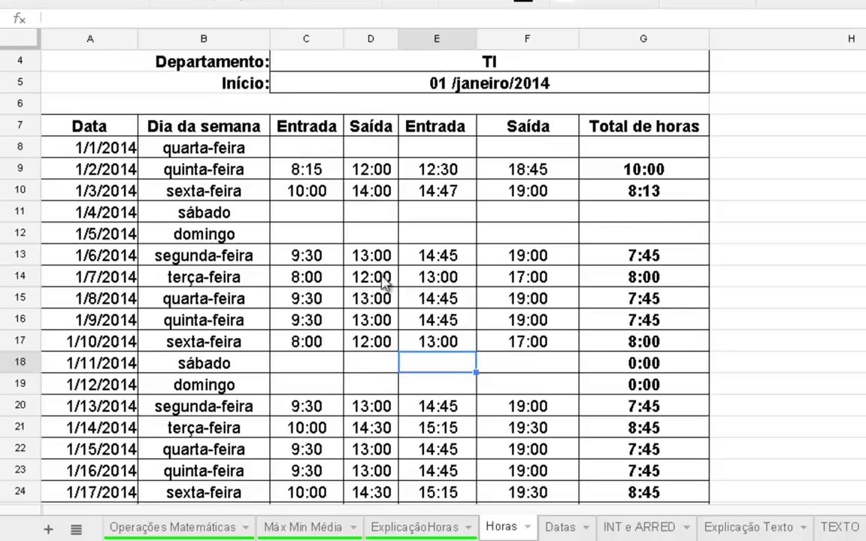
scroll(380, 285, down, 1)
scroll(380, 285, up, 1)
scroll(380, 286, down, 6)
scroll(381, 284, down, 1)
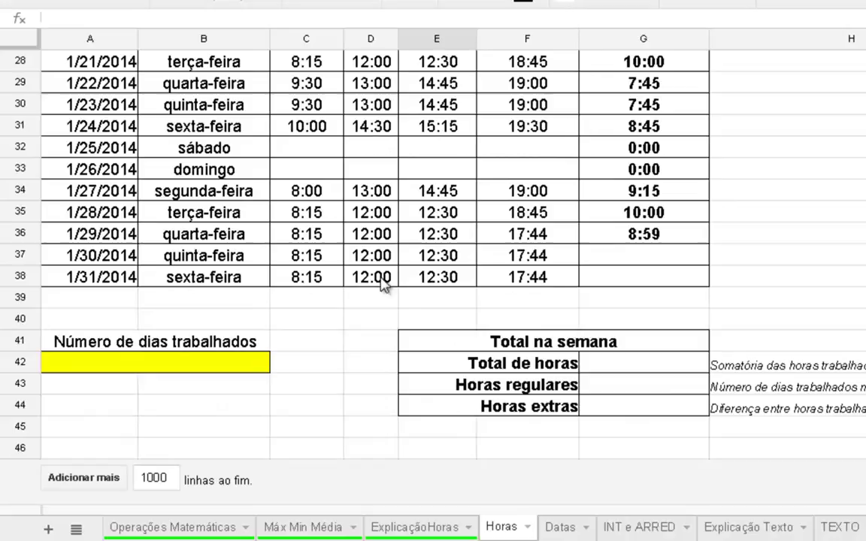
click(154, 362)
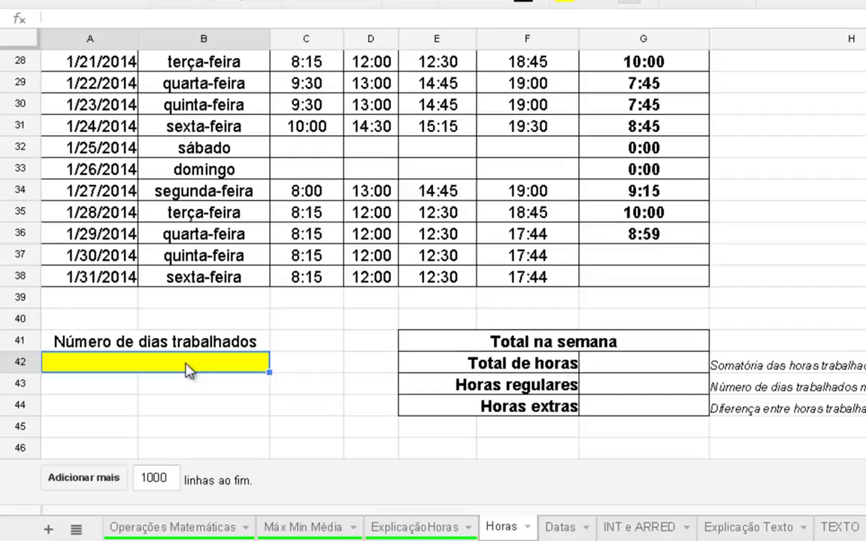
Fill the total hours formula from G36 down through G38 to complete the last two days
click(594, 231)
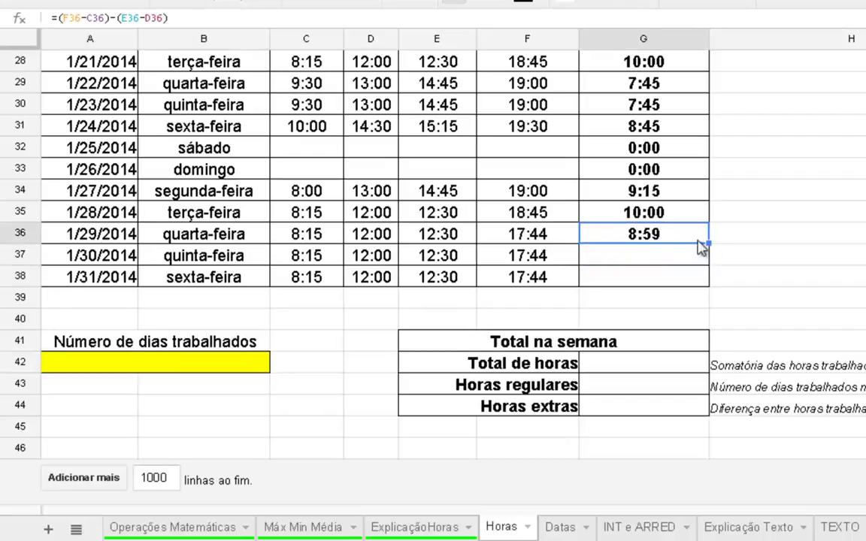
drag(708, 244, 580, 284)
click(582, 279)
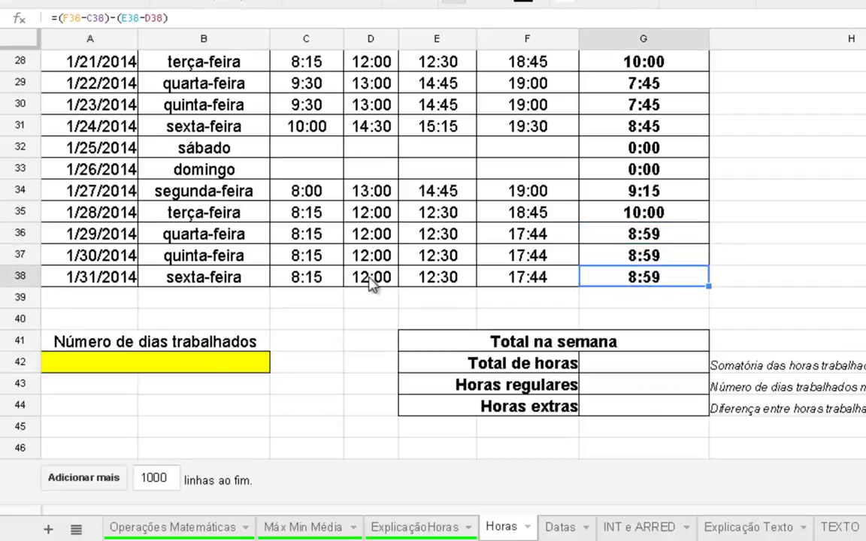
Count the worked days in A42 with =COUNTA(C8:C38), using the first Entrada column
click(126, 369)
text(=)
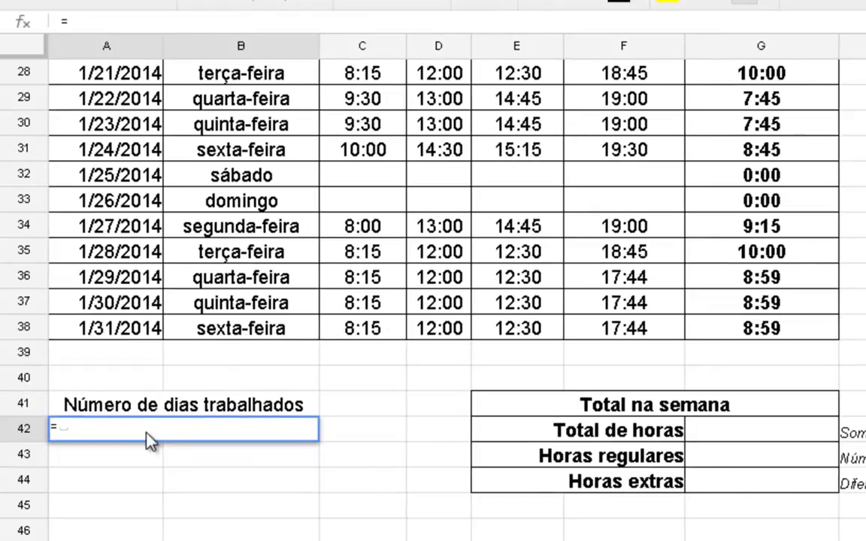
text(coun)
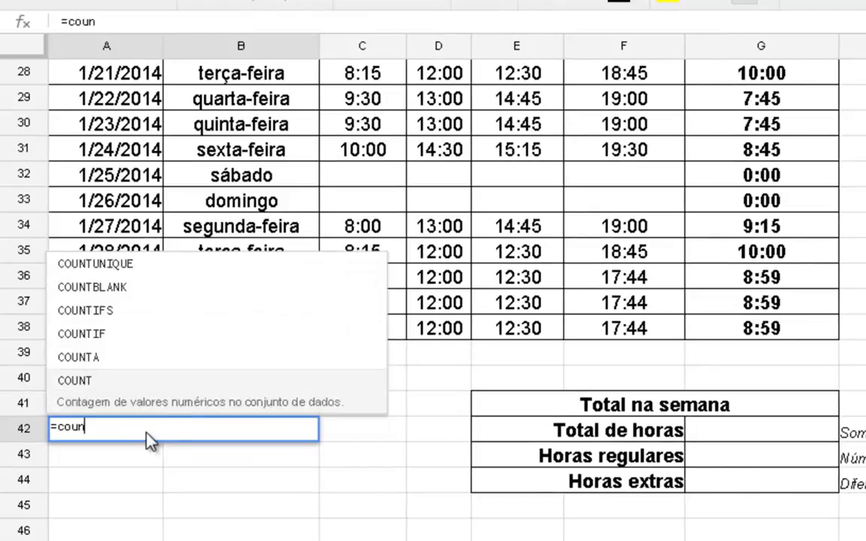
text(ta)
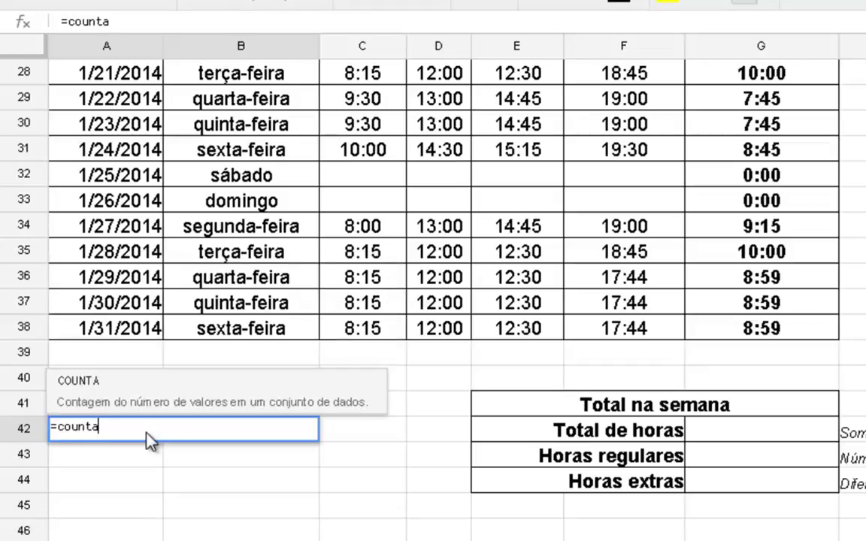
text(()
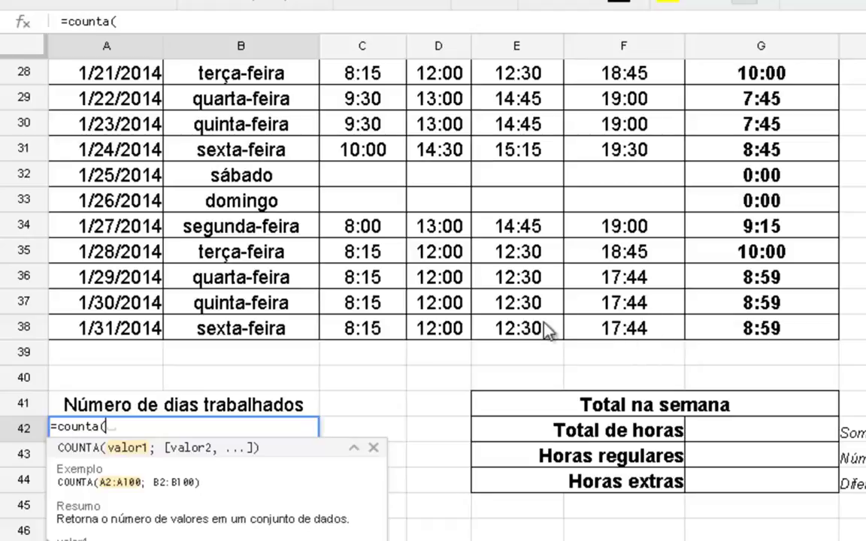
drag(379, 331, 323, 141)
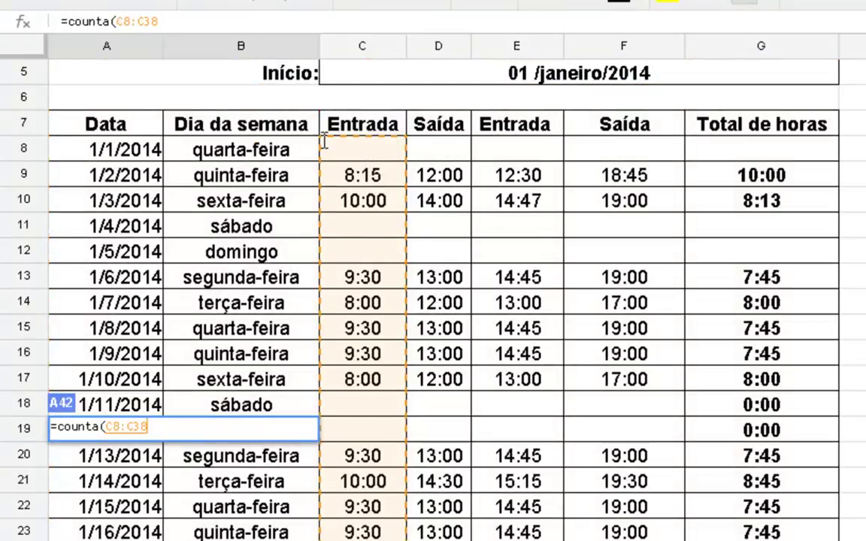
scroll(484, 347, down, 7)
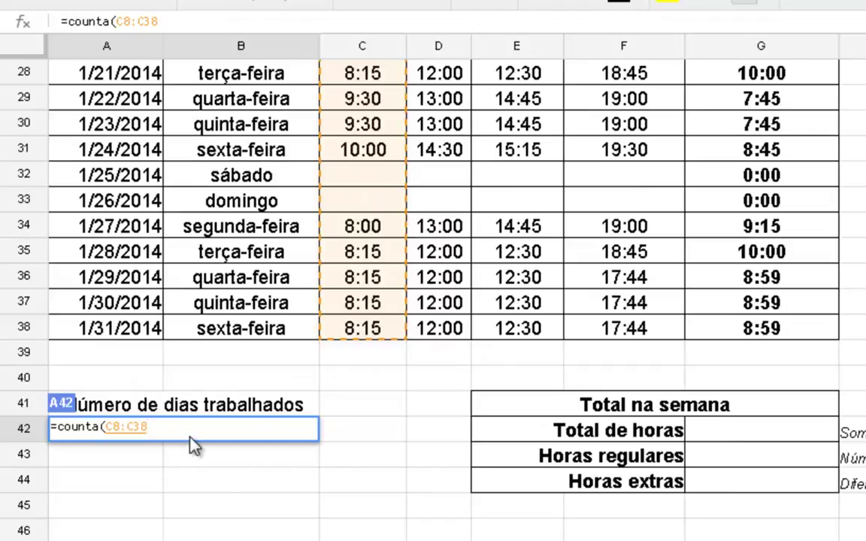
key(Return)
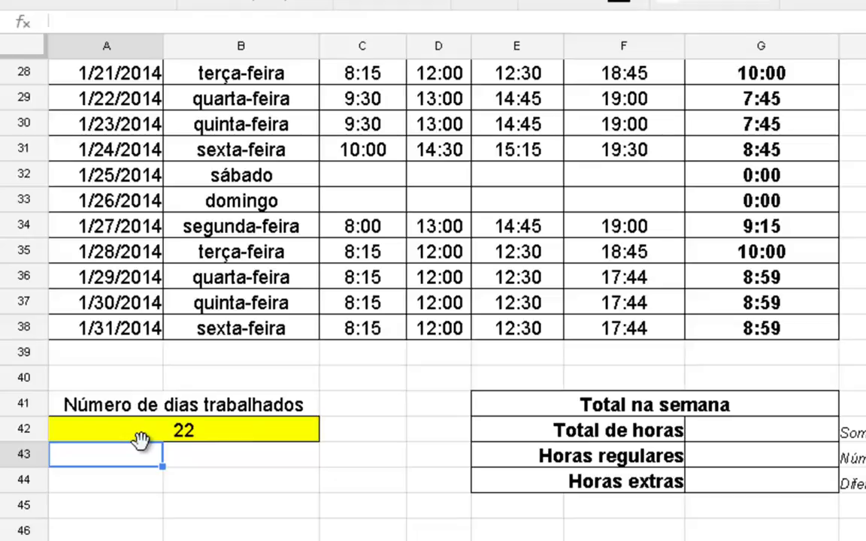
Sum the month's daily totals in the Total de horas cell G42 with =SUM(G8:G38)
click(809, 439)
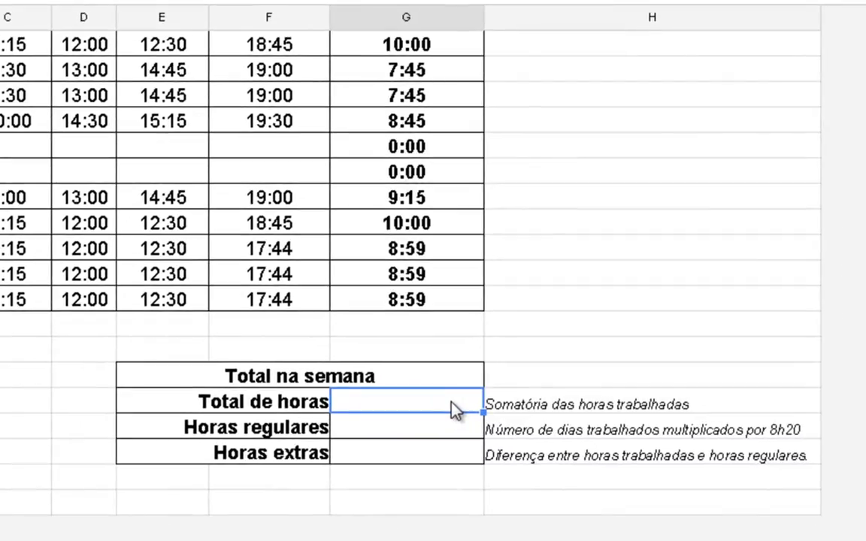
text(=)
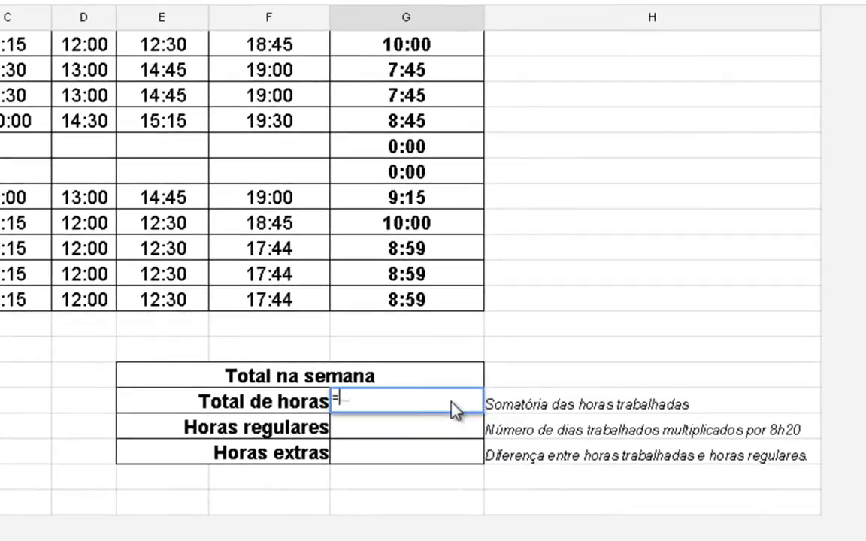
text(sum)
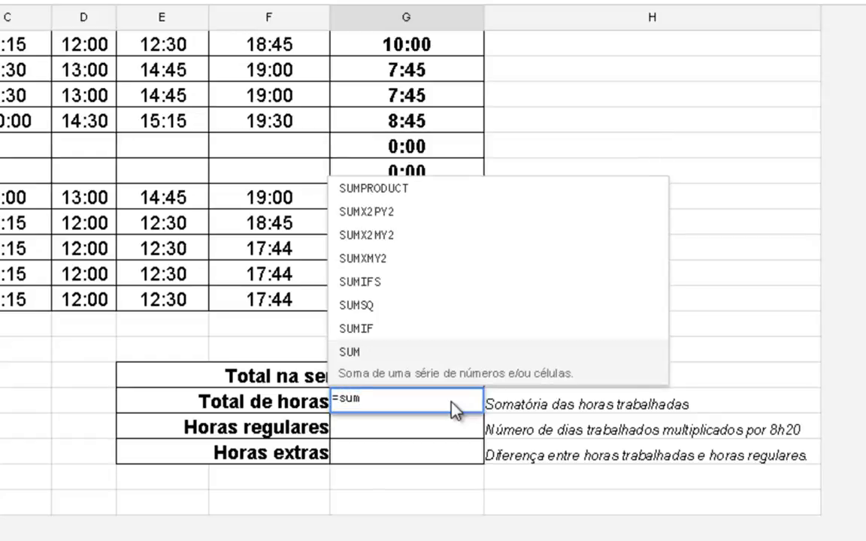
text(()
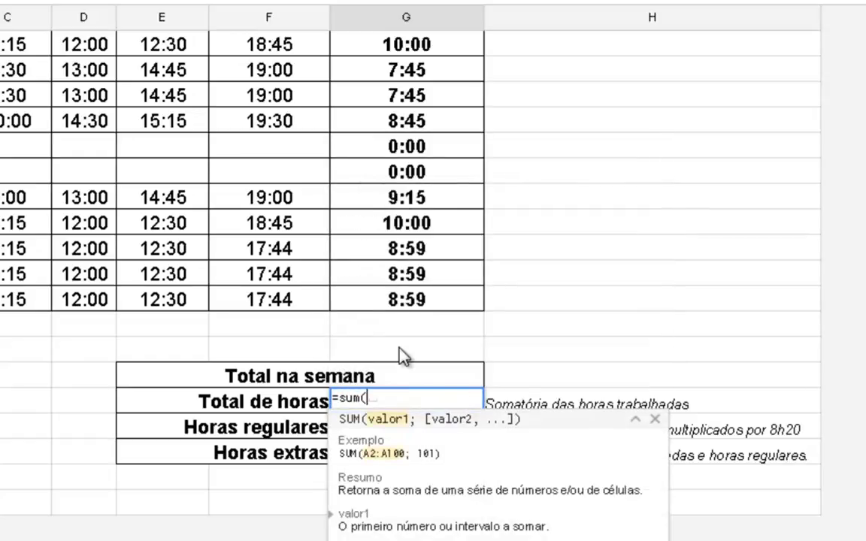
drag(429, 303, 424, 170)
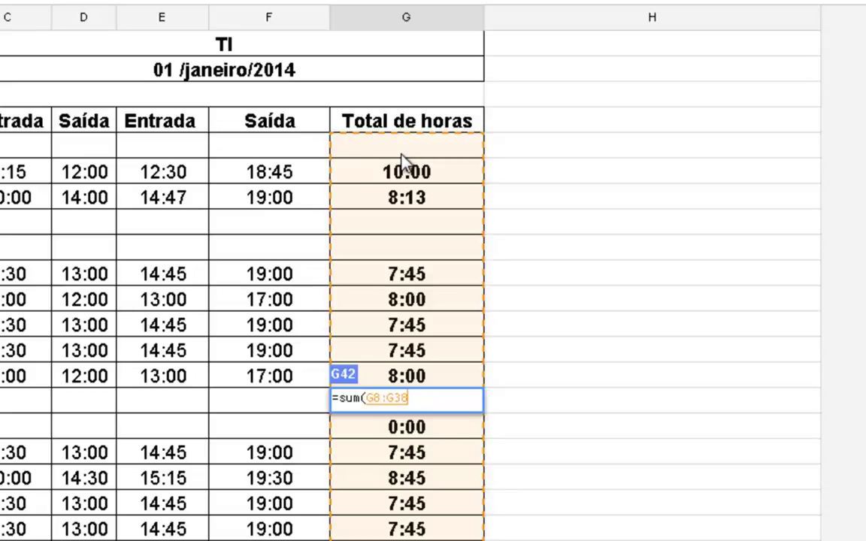
key(Return)
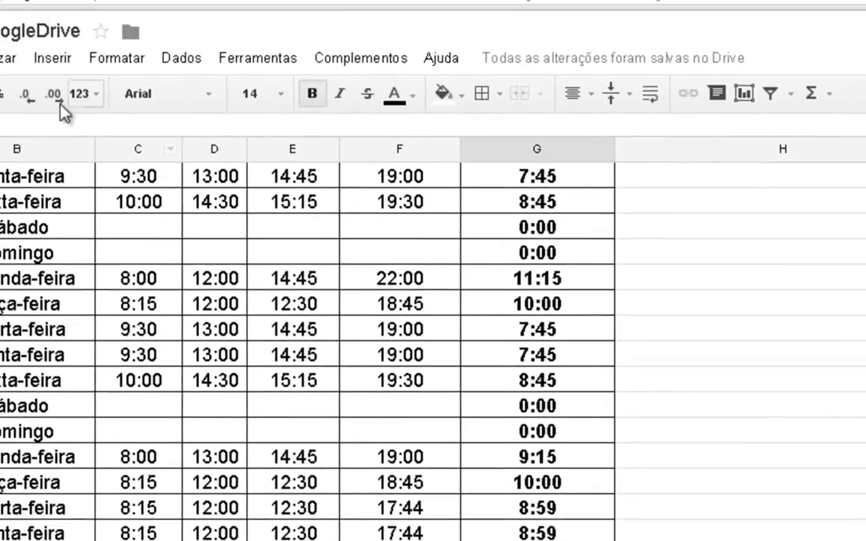
Format the Total de horas result in G42 as Duração
click(60, 65)
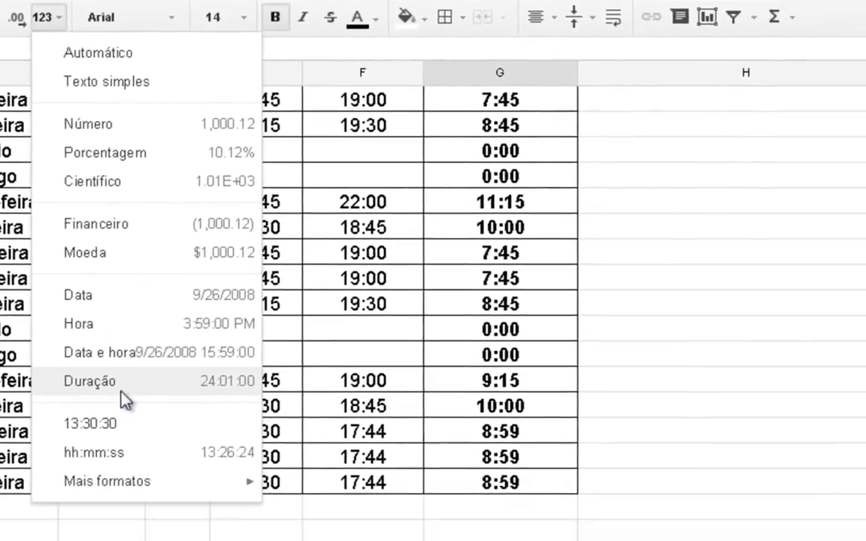
click(270, 460)
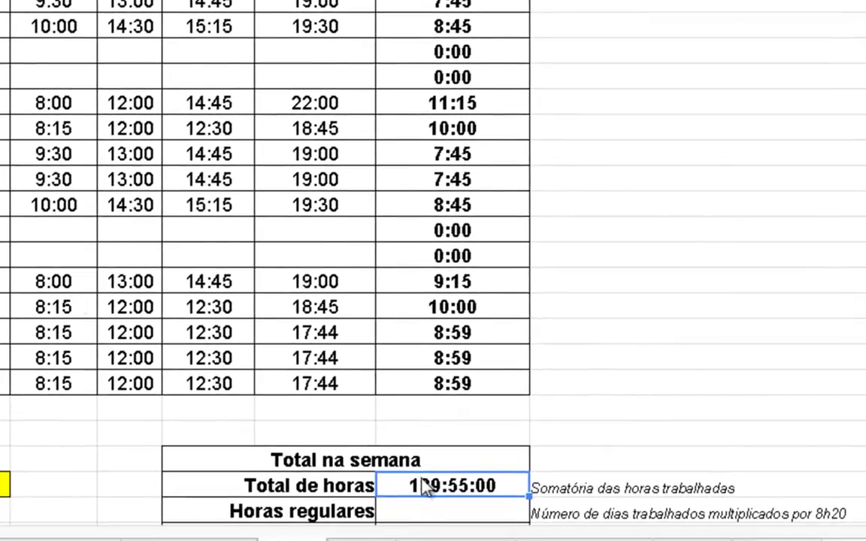
scroll(421, 487, down, 2)
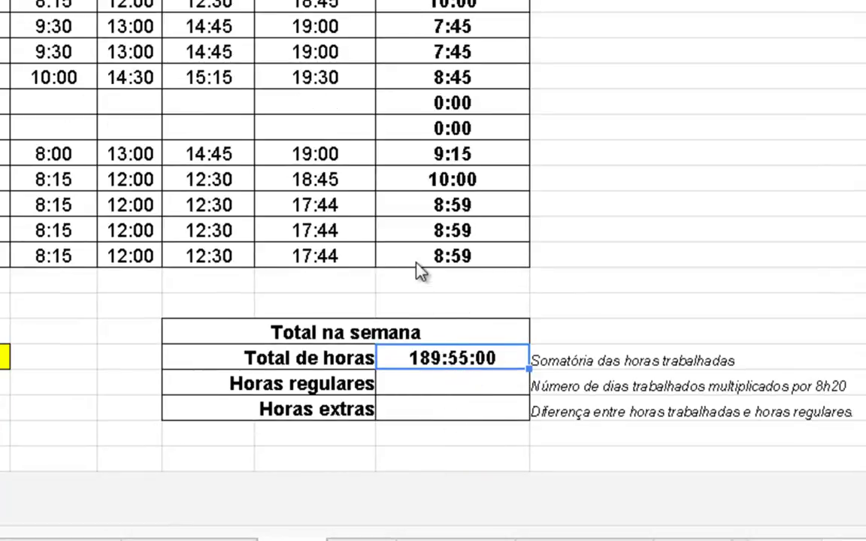
Enter the regular daily workload 08:20 in the helper cell G45 below the summary table
click(462, 385)
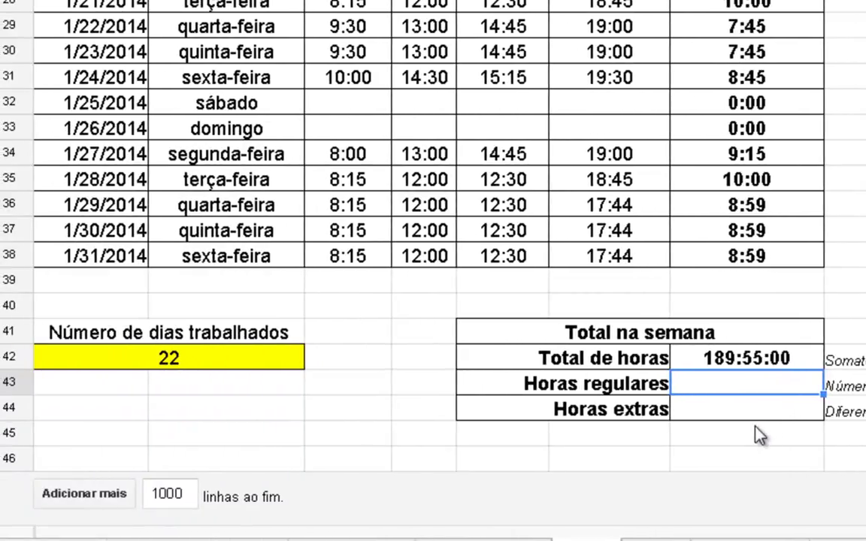
click(758, 434)
text(08:)
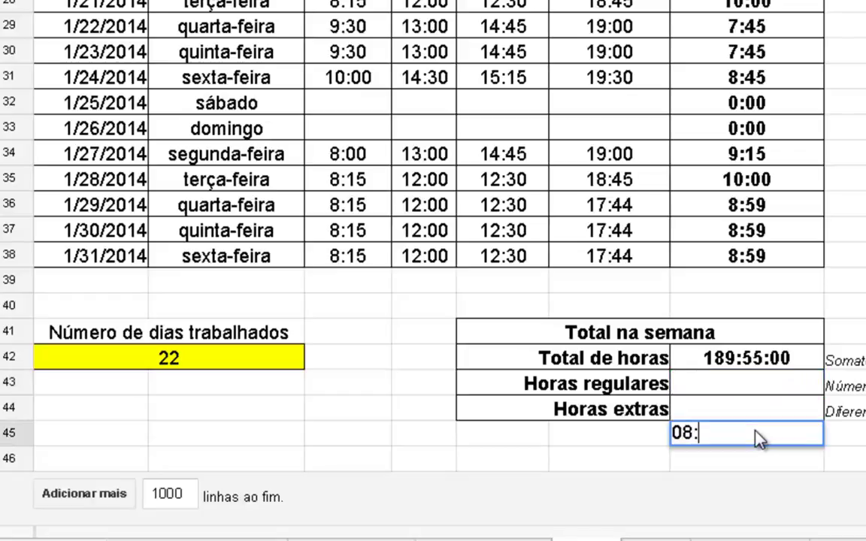
text(20)
key(Return)
Calculate the Horas regulares in G43 by multiplying the daily workload by the days worked, with =G45*A42
key(Up)
key(Up)
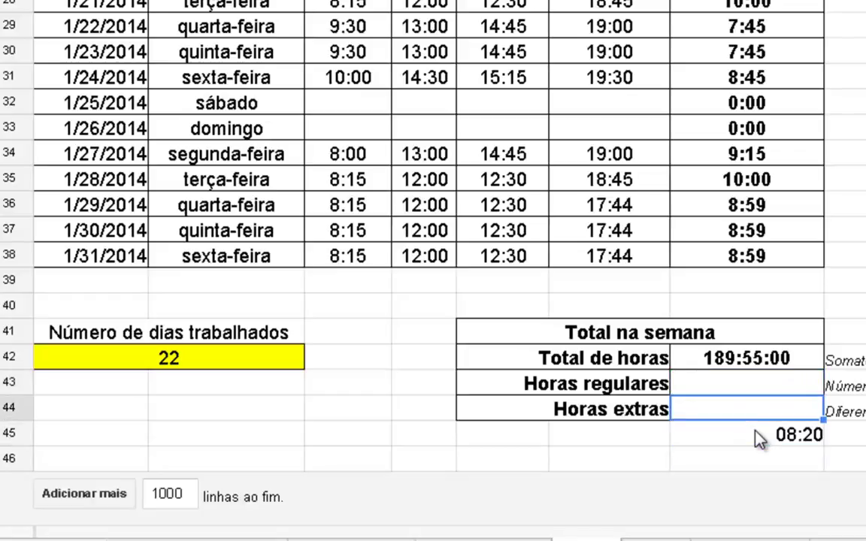
key(Up)
text(=)
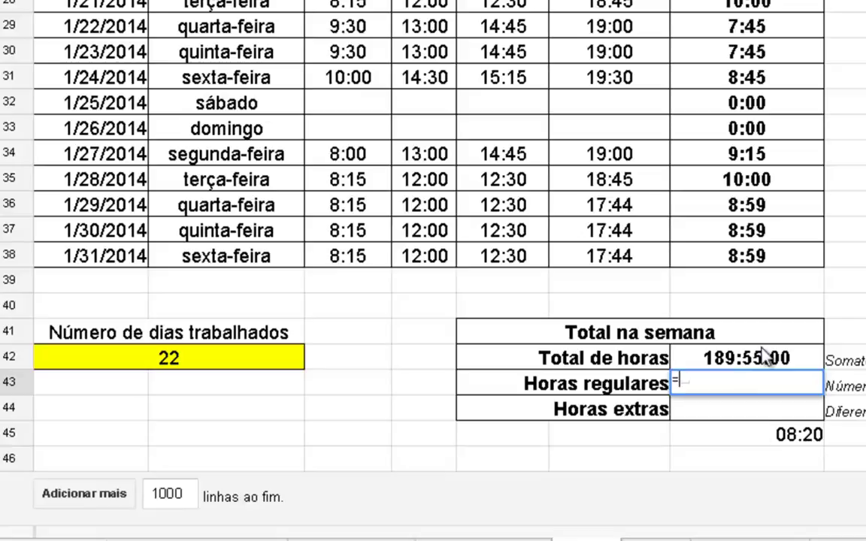
click(801, 438)
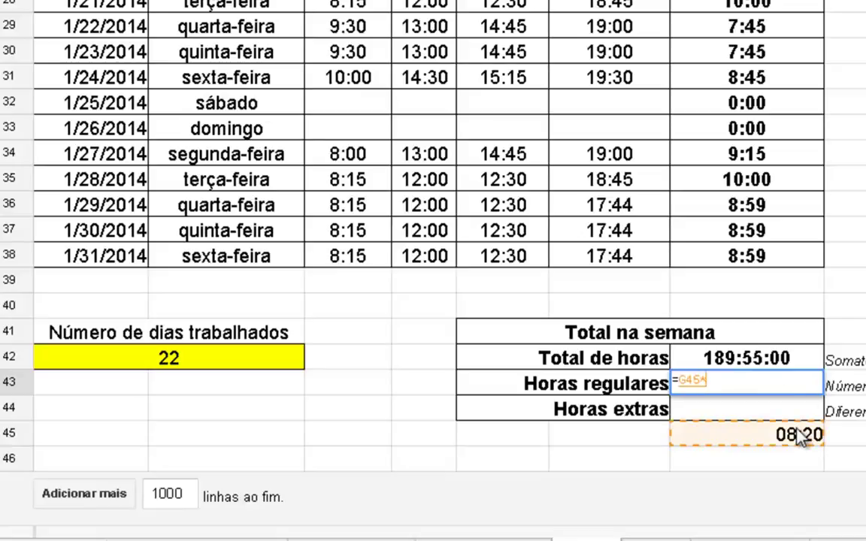
text(*)
click(216, 360)
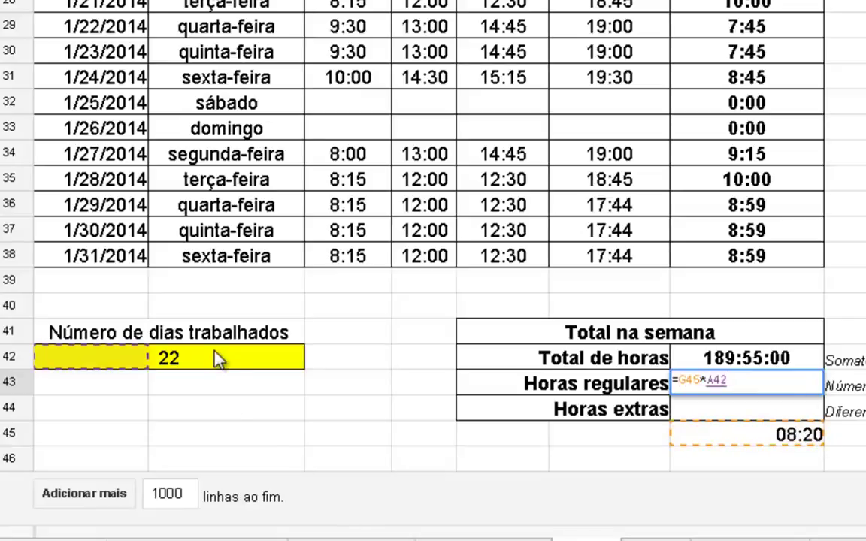
key(Return)
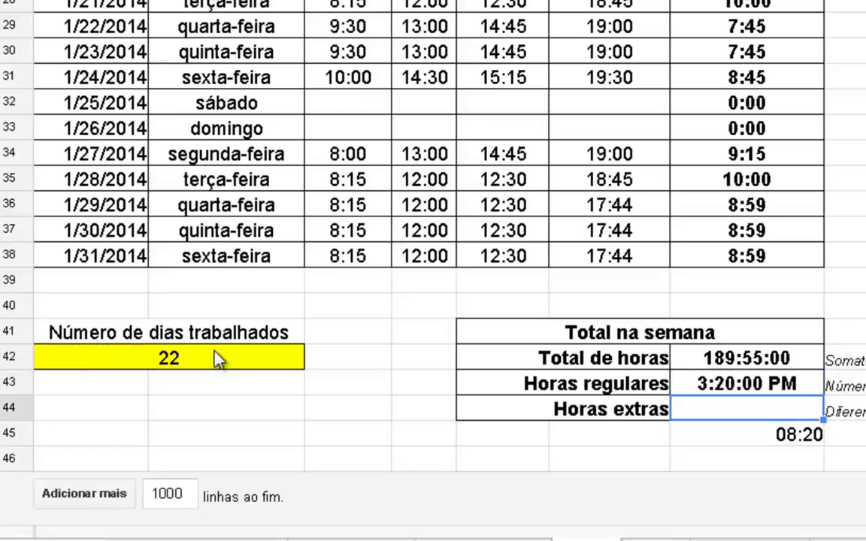
Format the Horas regulares result in G43 as Duração
click(737, 387)
click(293, 0)
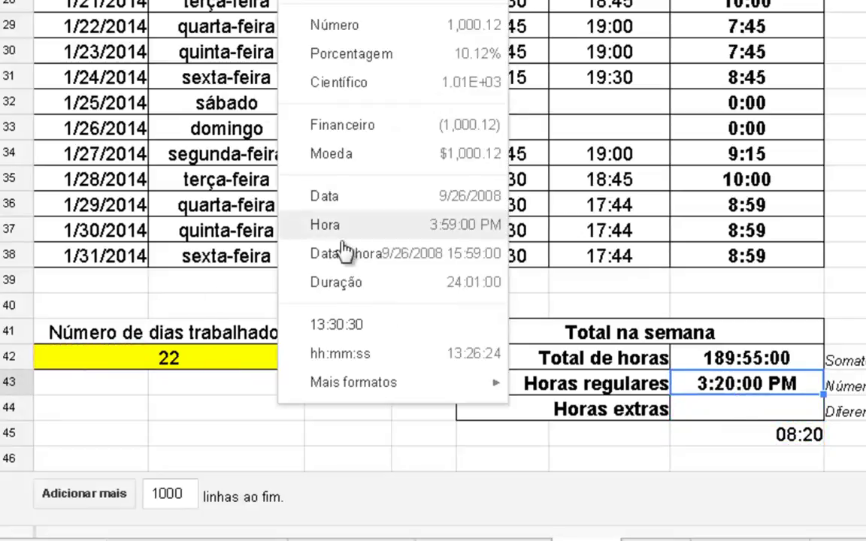
click(352, 285)
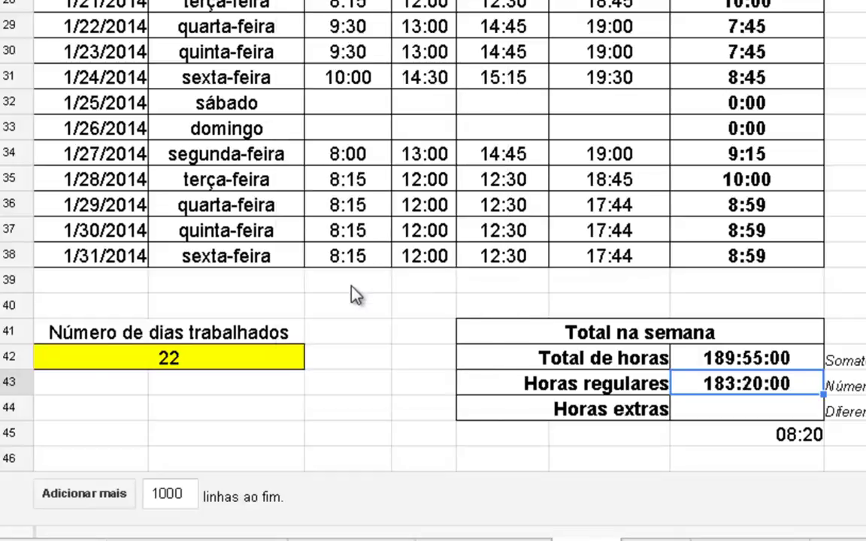
Clear the helper value in G45 and recalculate Horas regulares in G43 with =A42*time(8;20;00)
click(817, 443)
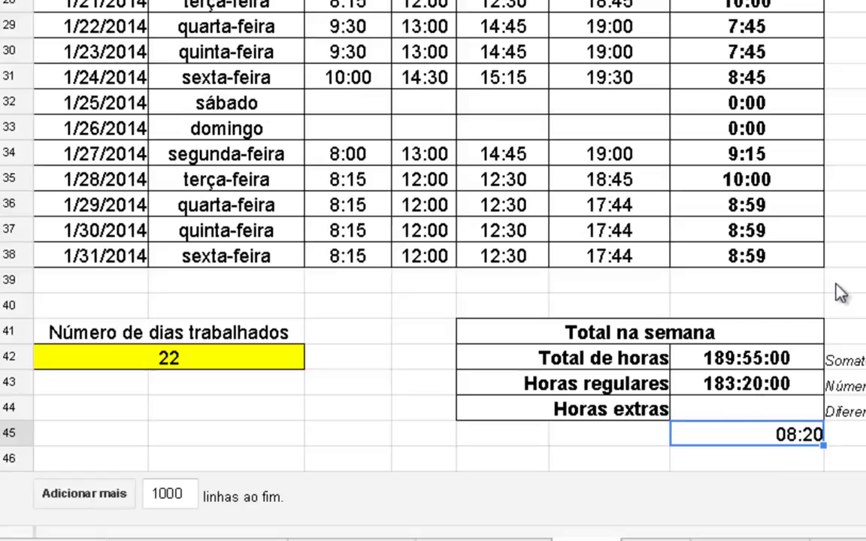
key(Delete)
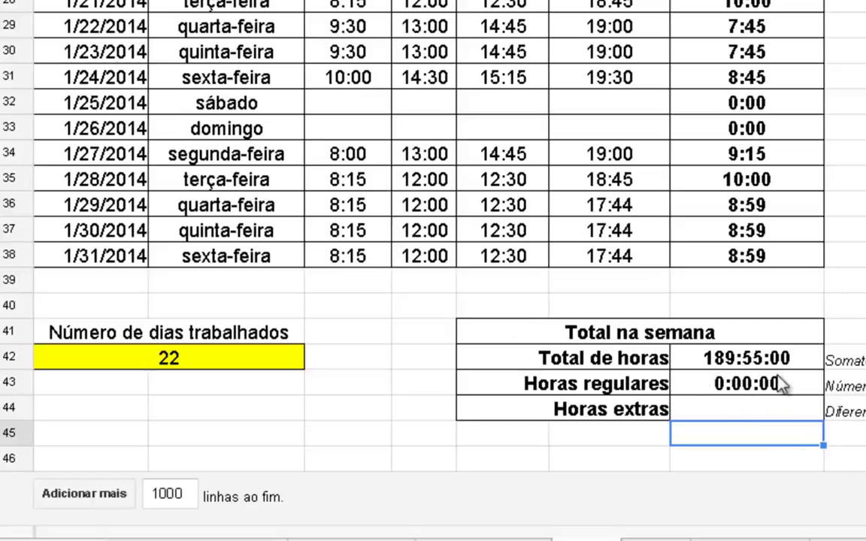
click(776, 387)
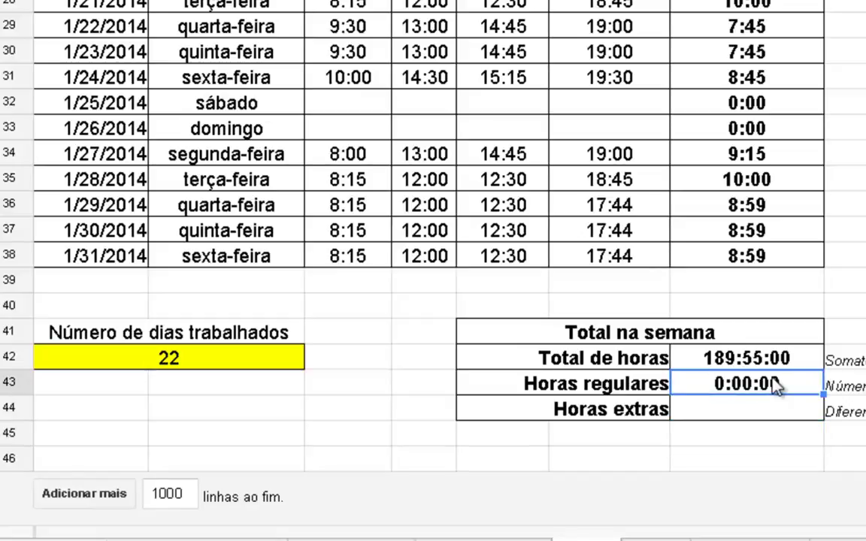
text(=)
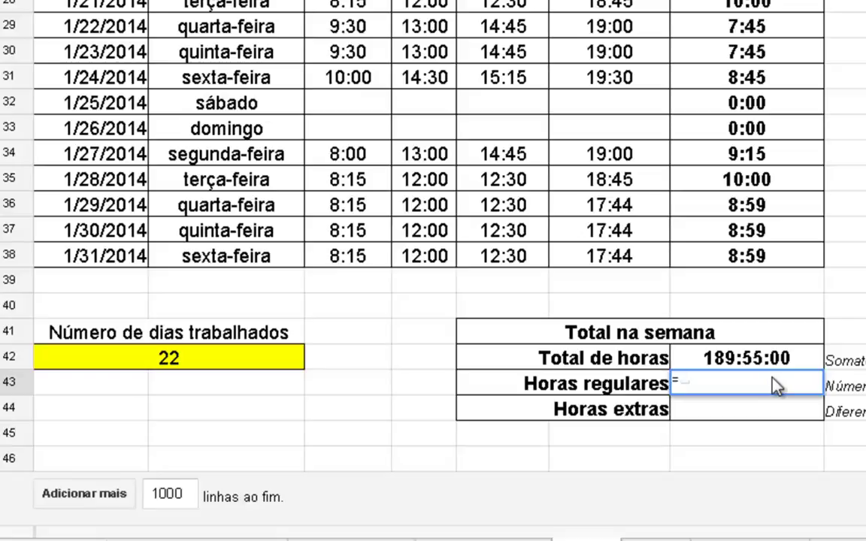
click(143, 361)
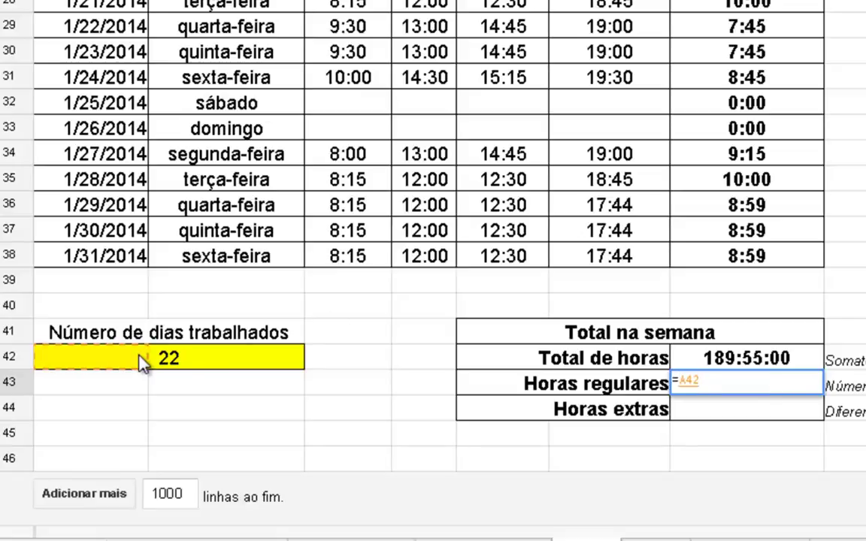
text(*)
text(time)
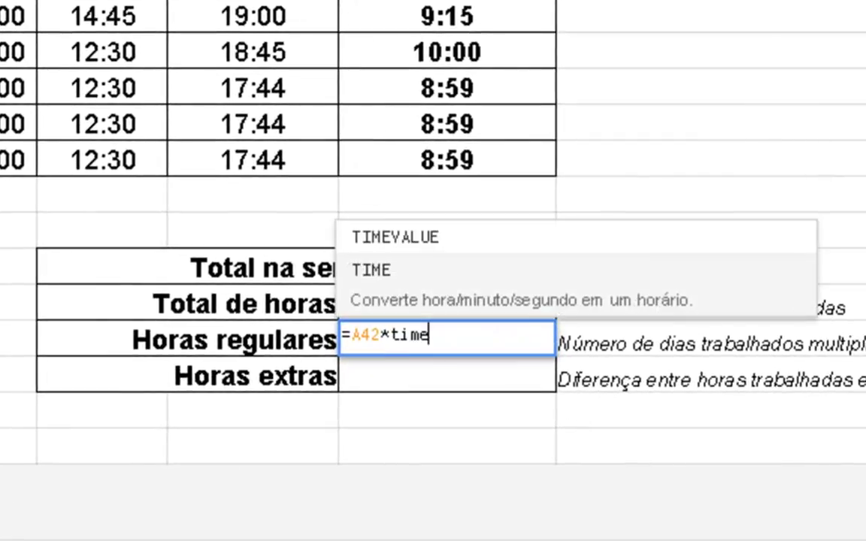
text(()
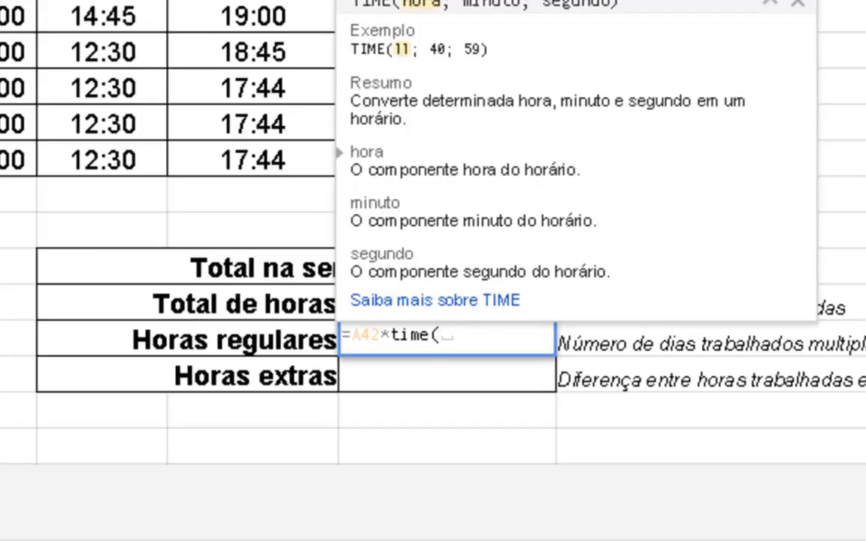
text(8;)
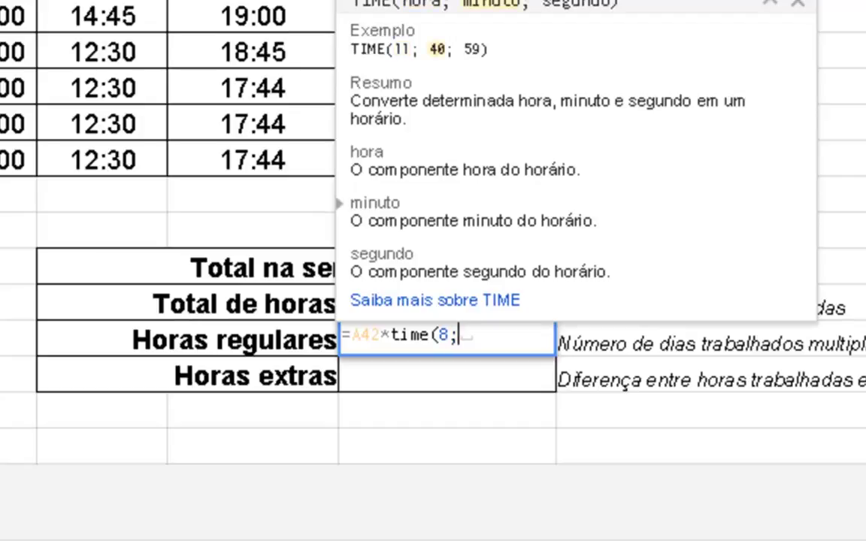
text(20;)
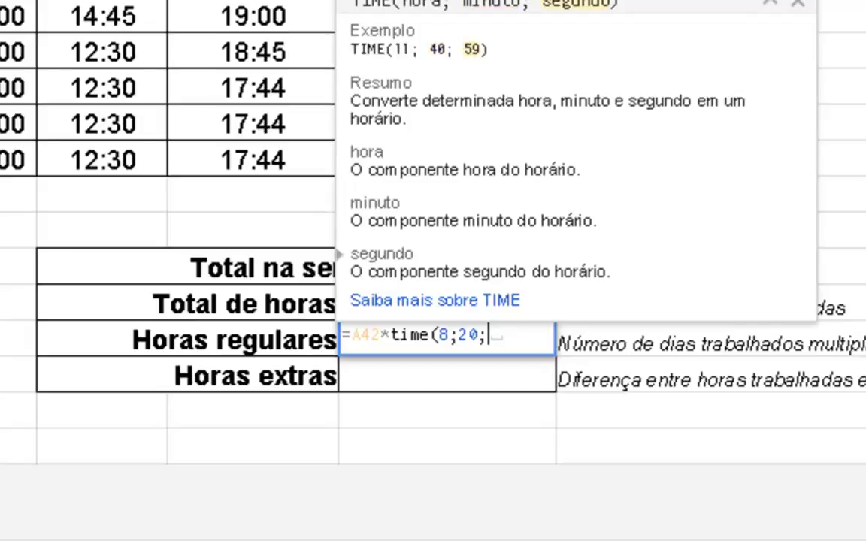
text(00))
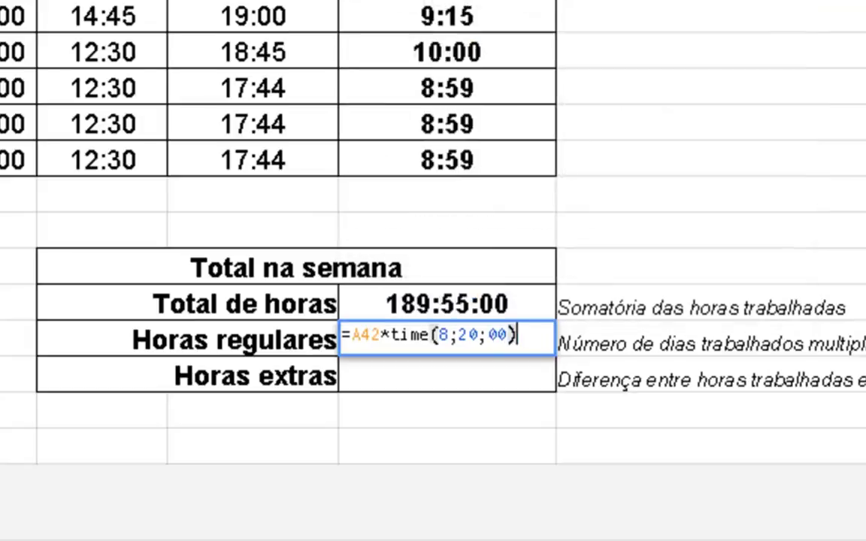
key(Return)
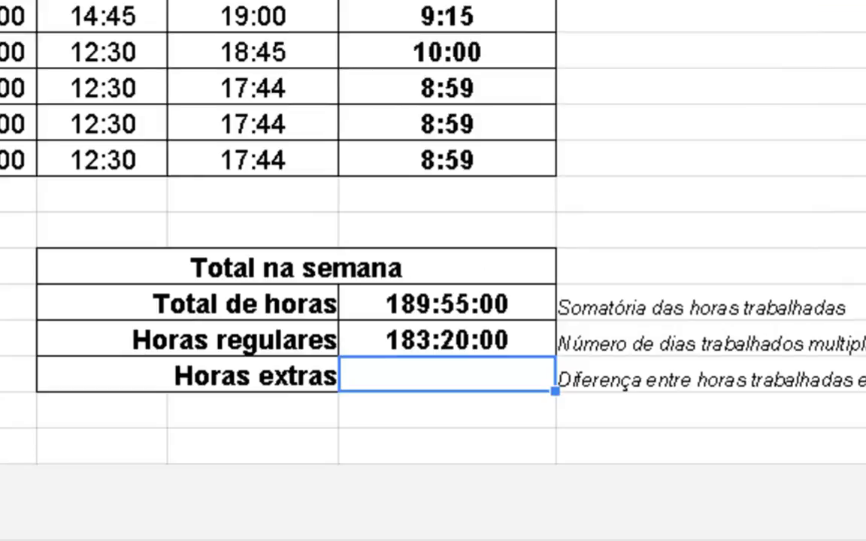
Calculate the Horas extras in G44 by subtracting the regular hours from the total hours, with =G42-G43
text(=)
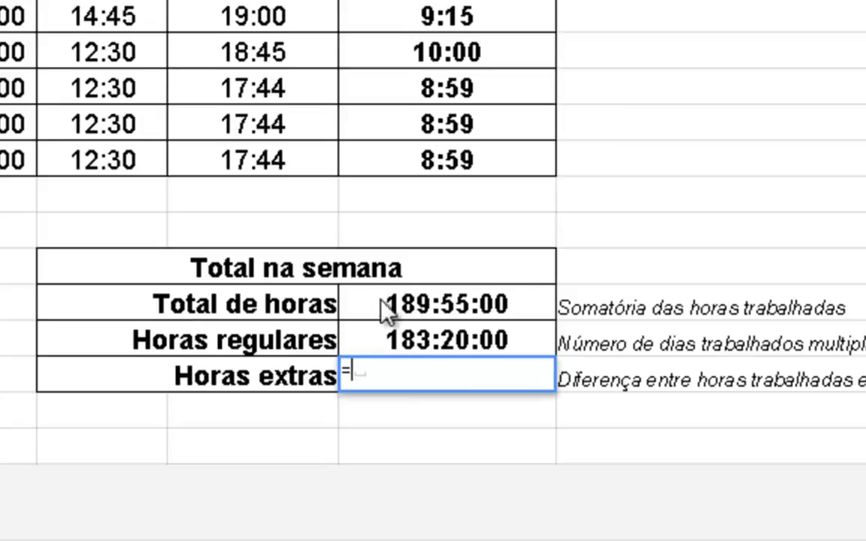
click(500, 306)
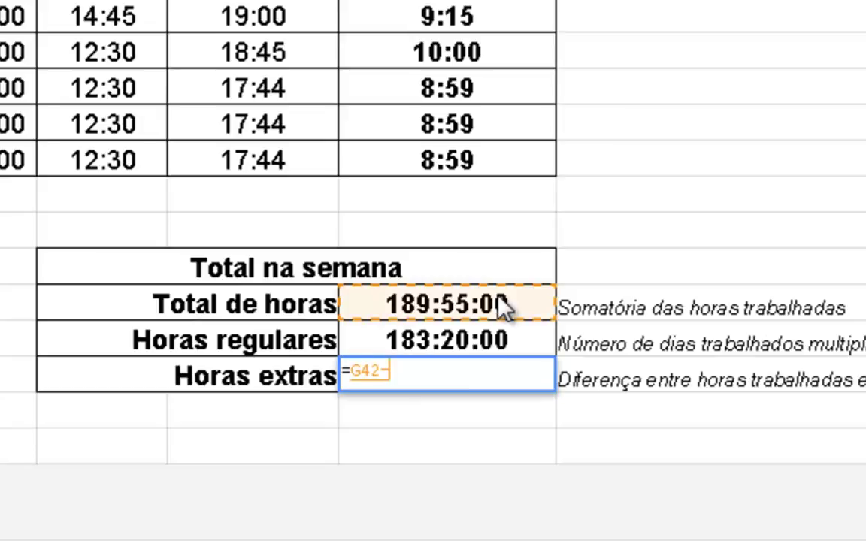
text(-)
click(499, 343)
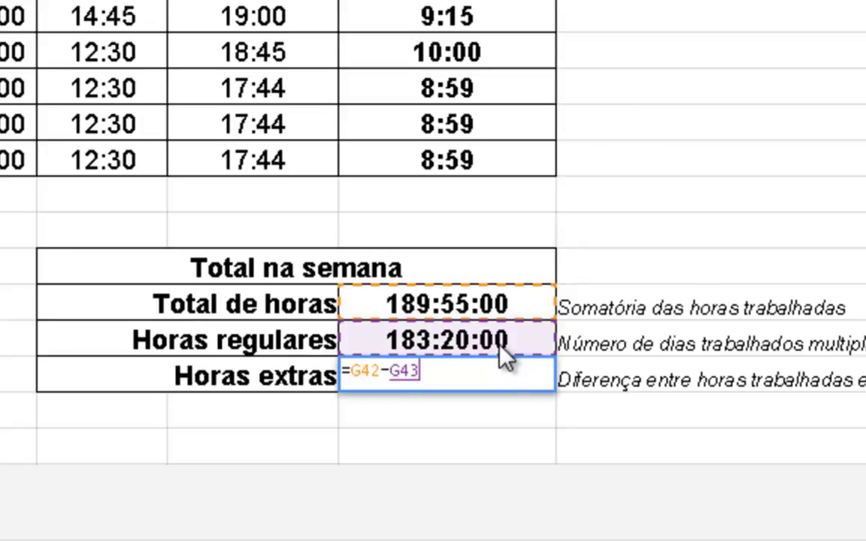
key(Return)
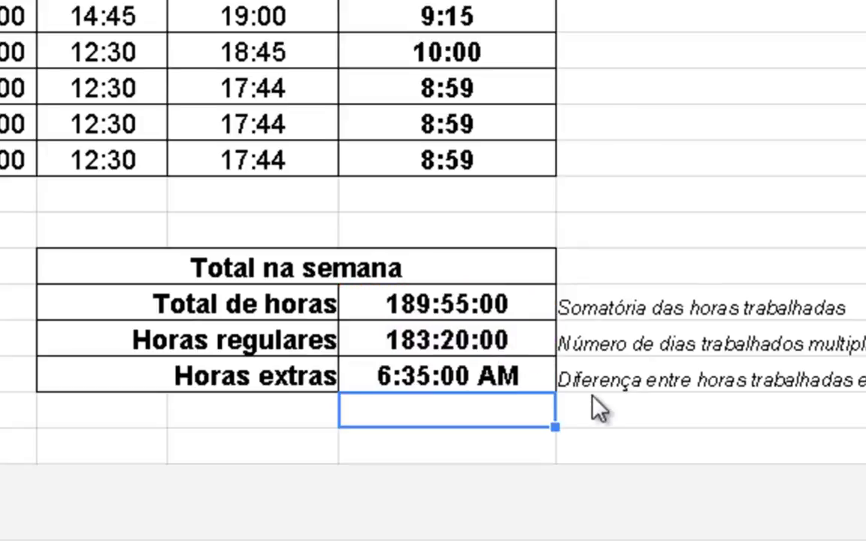
Format the Horas extras result in G44 as Duração
click(541, 383)
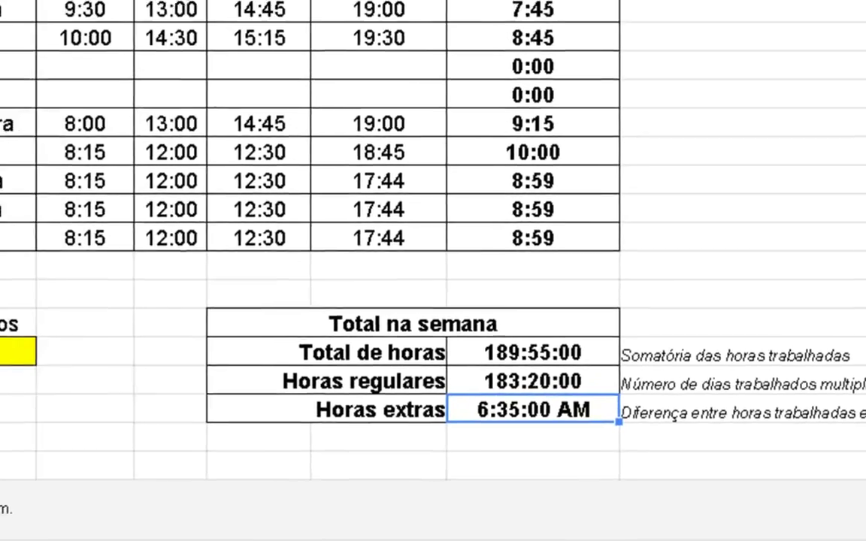
click(46, 0)
click(99, 287)
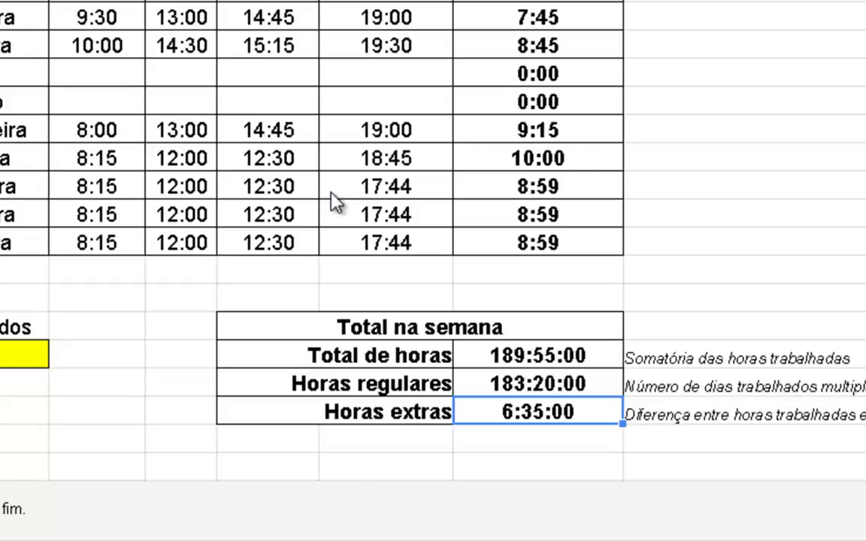
key(ctrl+Home)
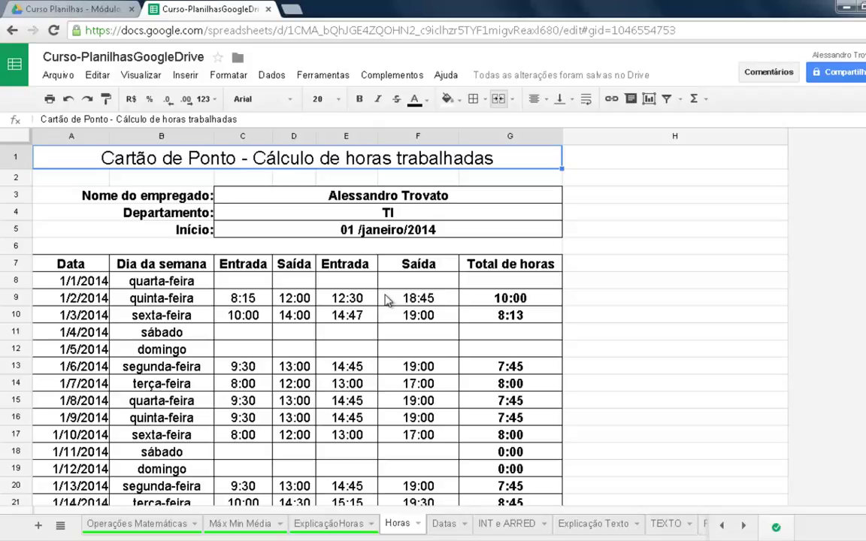
click(406, 352)
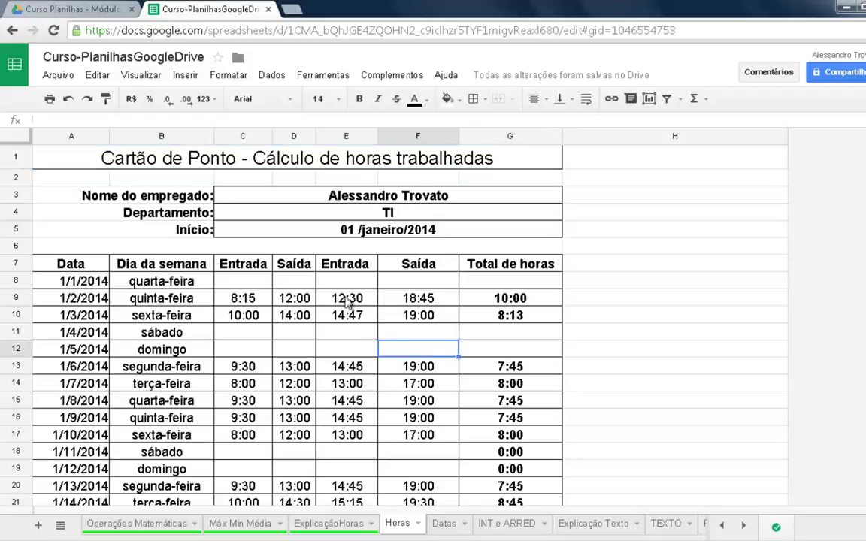
click(267, 10)
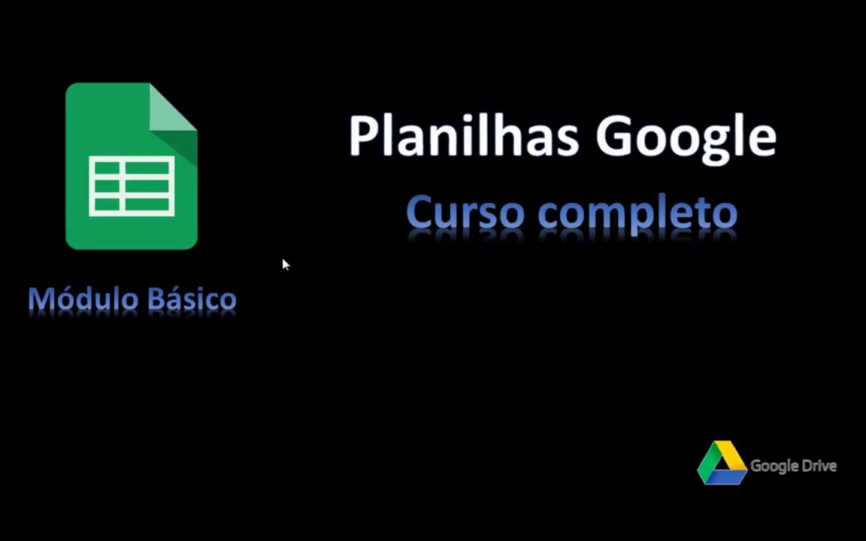